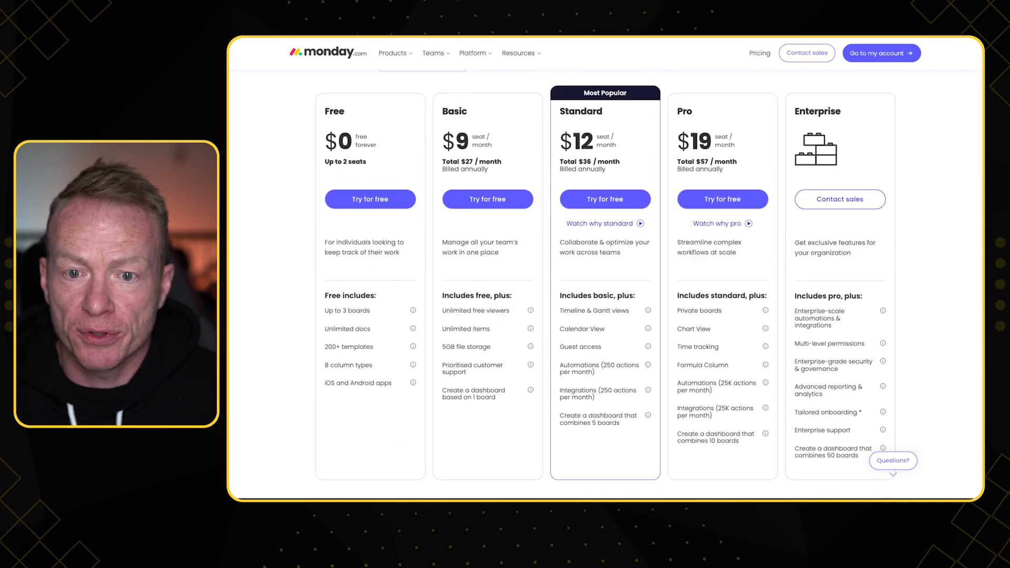
Step: Review the pricing plans, checking the team size options and the Standard plan's monthly automations allowance
{"action": "scroll", "coordinate": [605, 284], "scroll_direction": "up", "scroll_amount": 1}
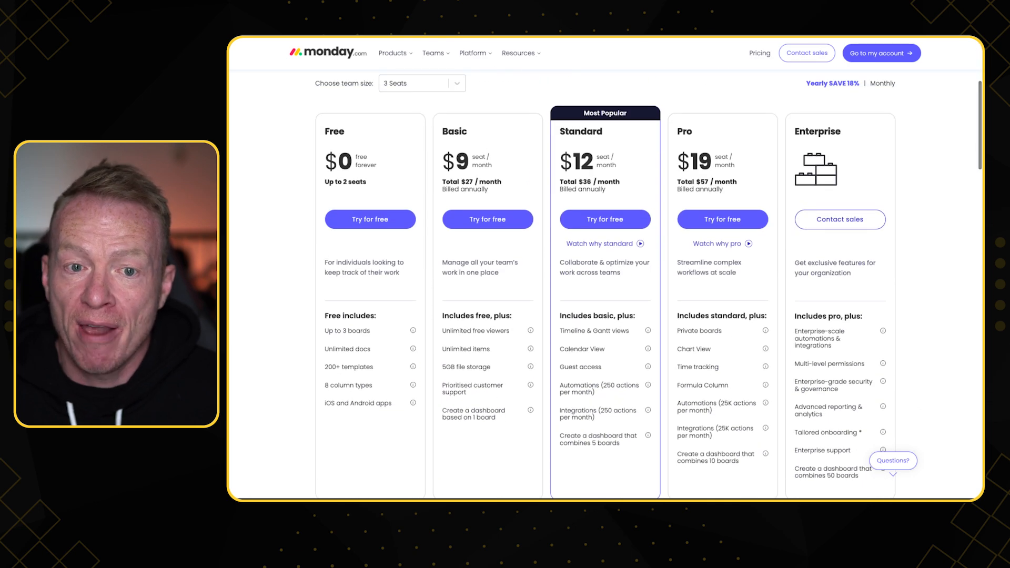
{"action": "left_click", "coordinate": [457, 95]}
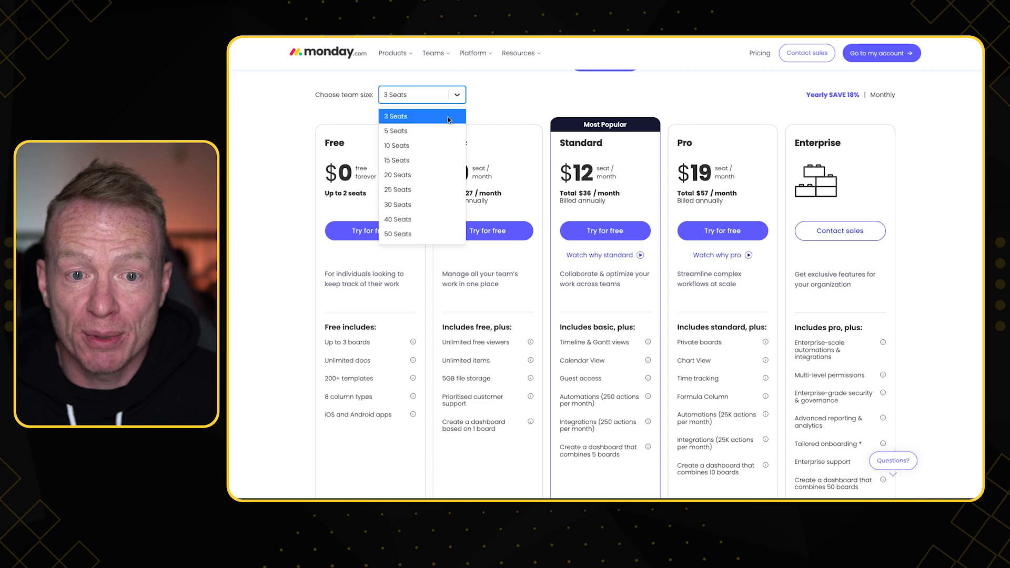
{"action": "left_click", "coordinate": [476, 101]}
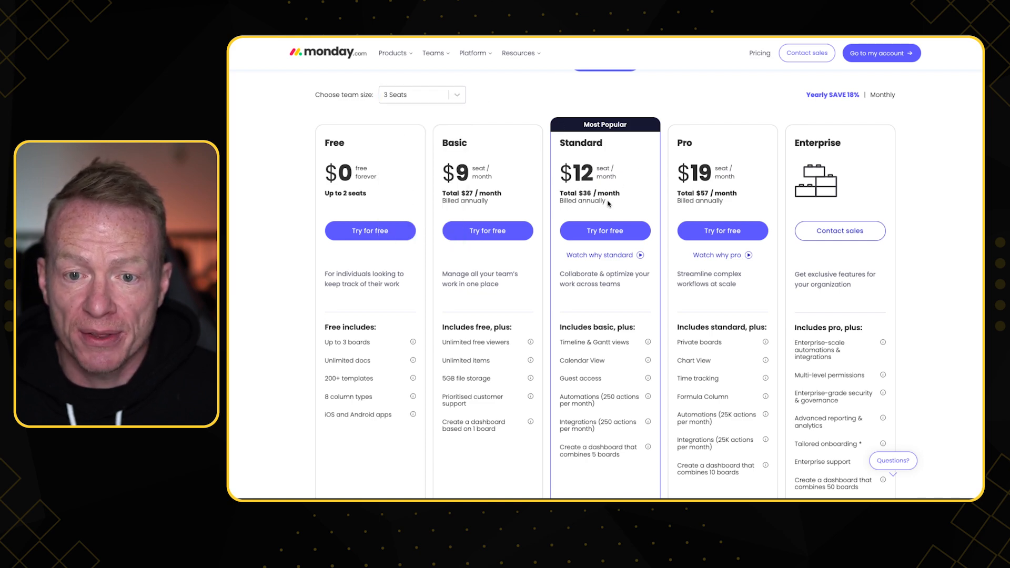
{"action": "scroll", "coordinate": [602, 273], "scroll_direction": "down", "scroll_amount": 1}
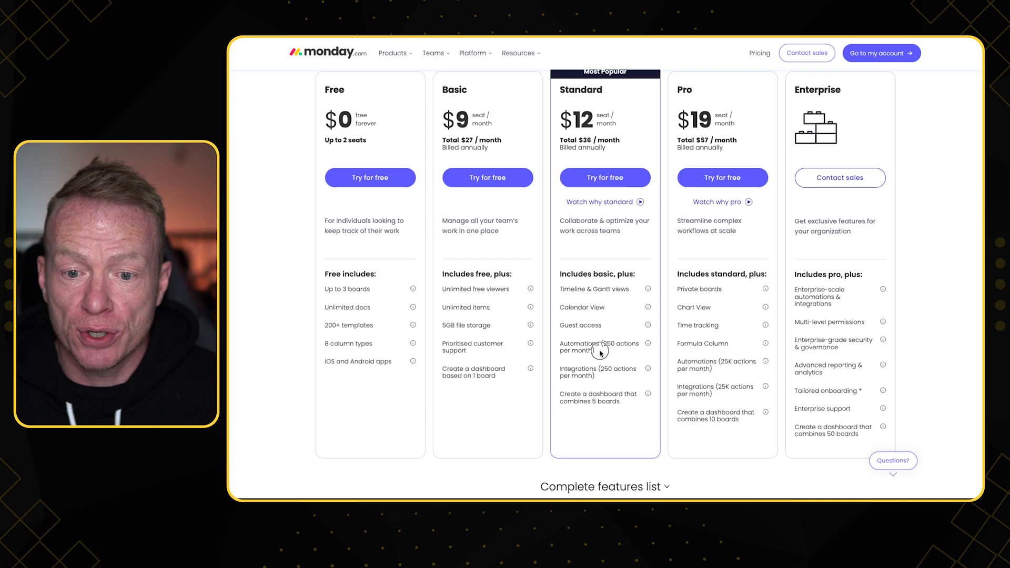
{"action": "left_click_drag", "start_coordinate": [597, 351], "coordinate": [554, 348]}
{"action": "left_click", "coordinate": [599, 353]}
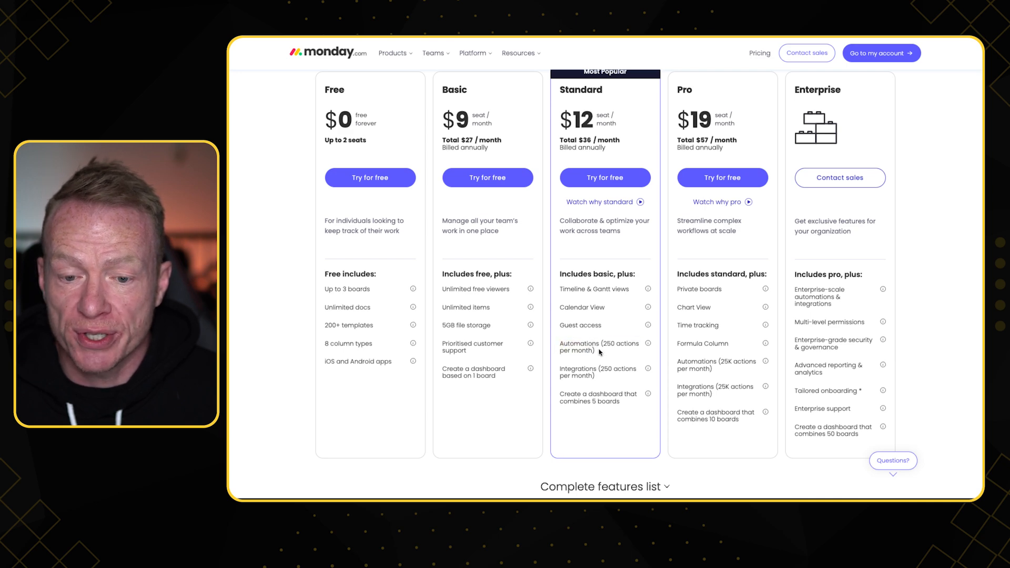
{"action": "scroll", "coordinate": [598, 324], "scroll_direction": "up", "scroll_amount": 5}
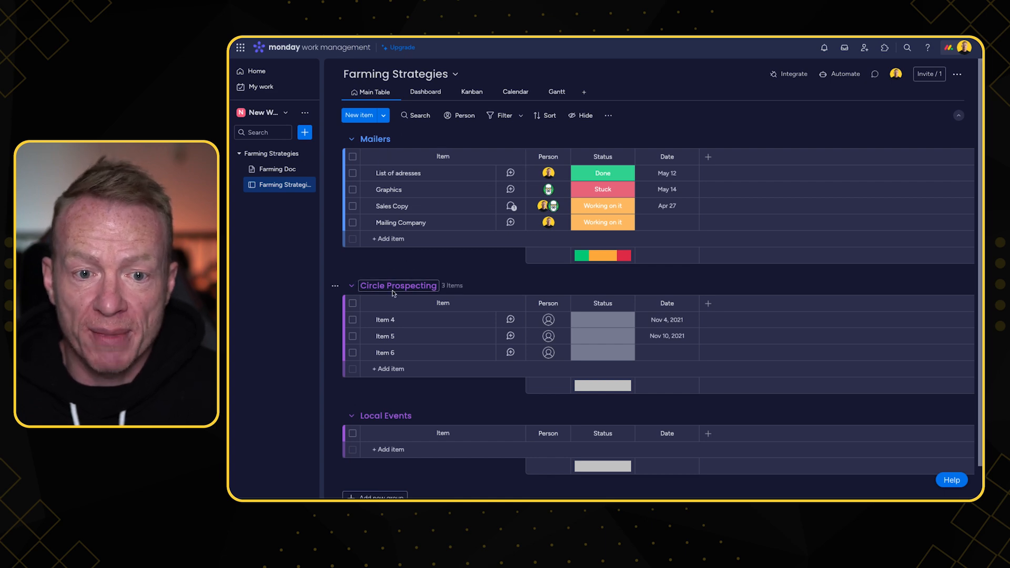
Step: Add an item named "Post New Home On Social Media" to the Mailers group and assign the first suggested person to it
{"action": "left_click", "coordinate": [390, 239]}
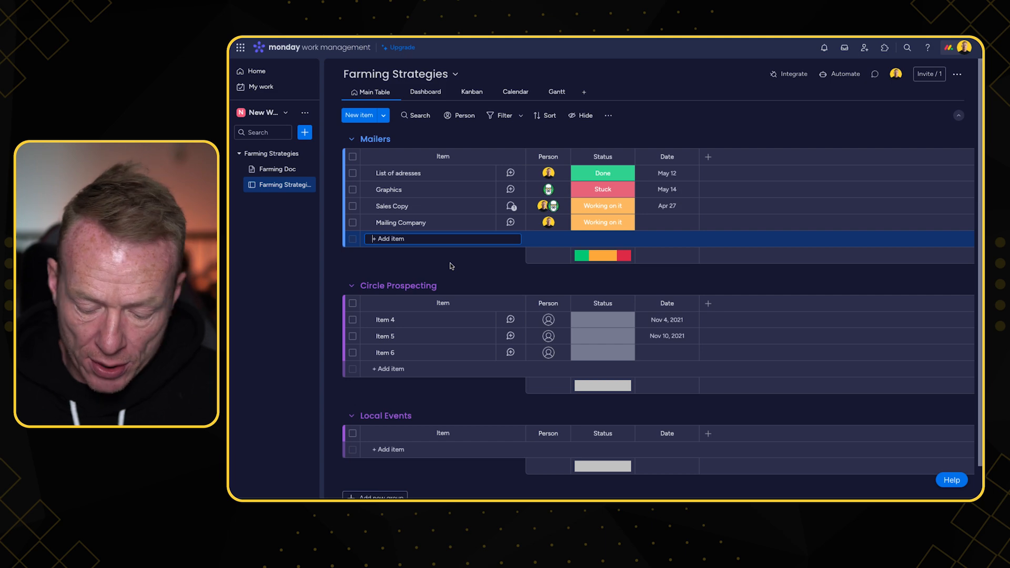
{"action": "type", "text": "Post New Home On Social Media"}
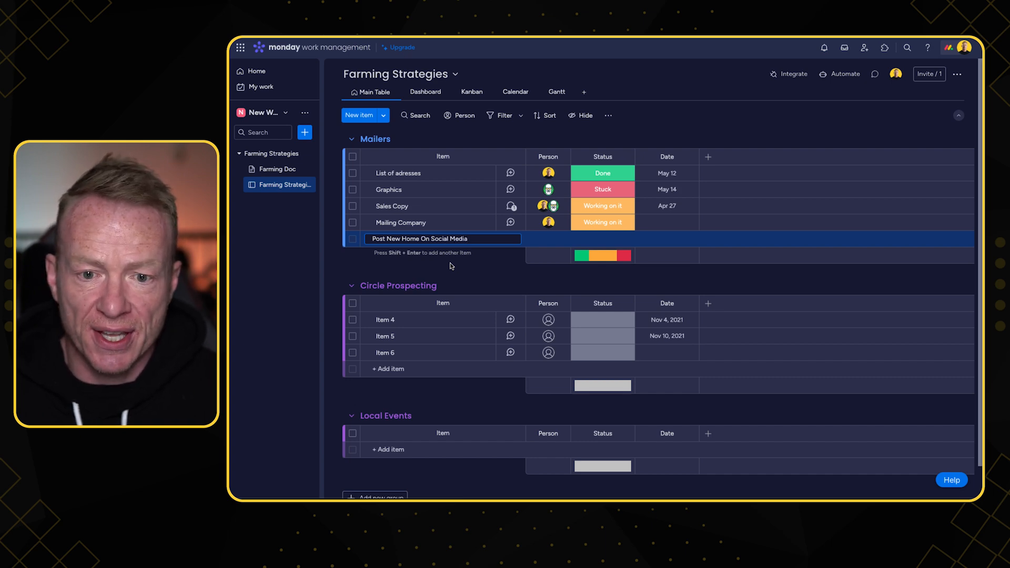
{"action": "key", "text": "Return"}
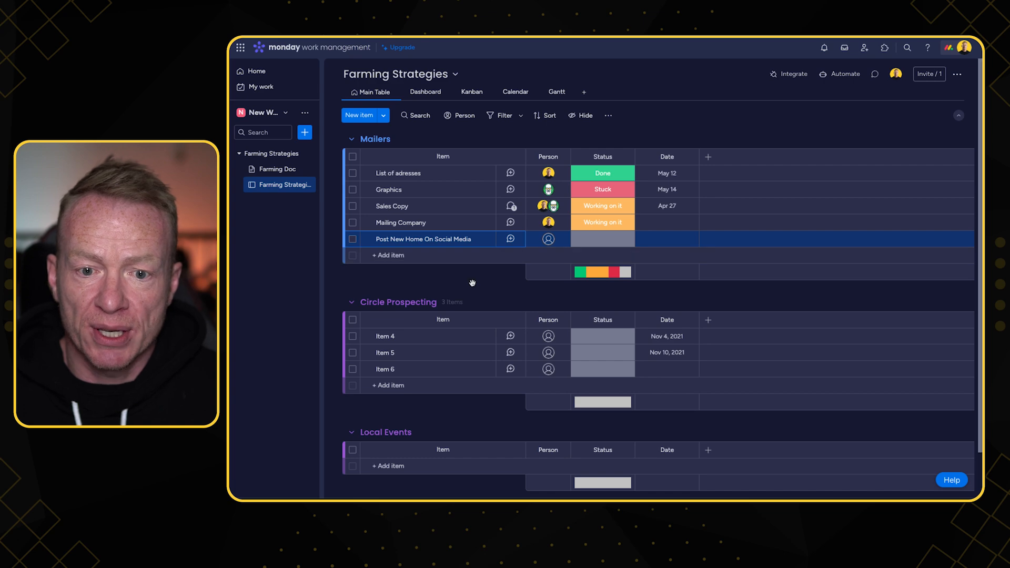
{"action": "left_click", "coordinate": [548, 242]}
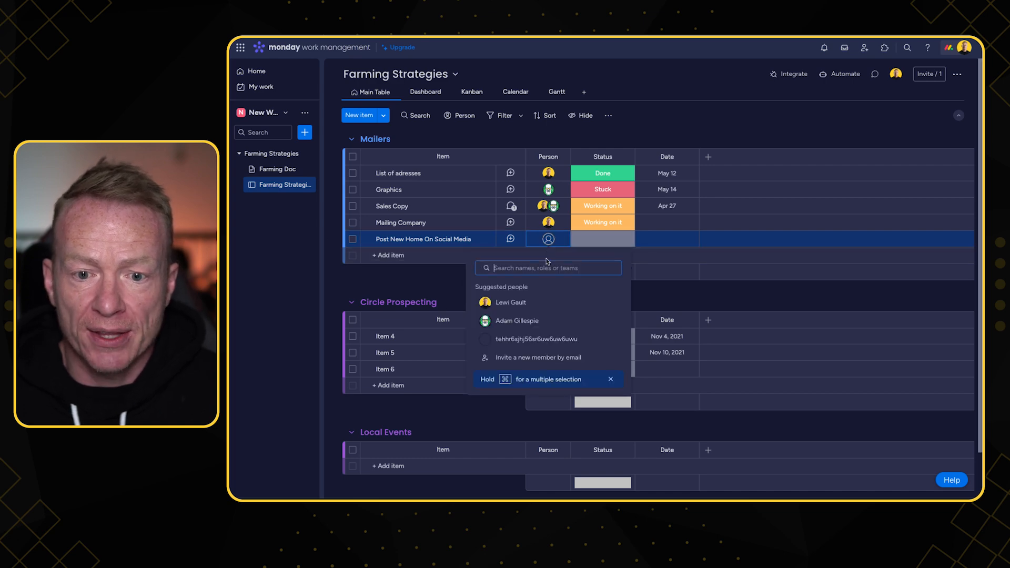
{"action": "left_click", "coordinate": [539, 302]}
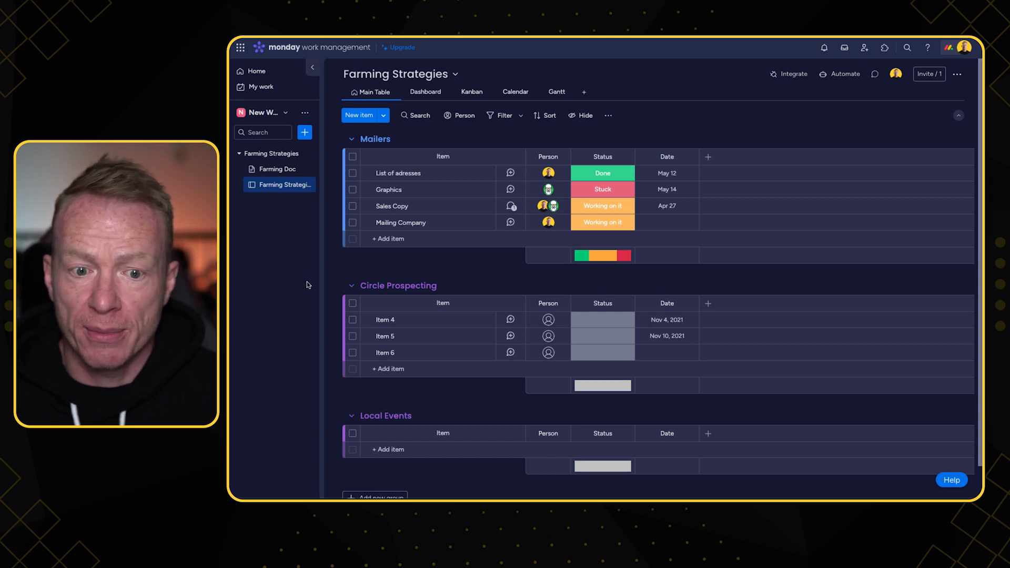
Step: Look through the Automation center's Recurring and Explore templates and the board's own automations, then close it
{"action": "left_click", "coordinate": [846, 75]}
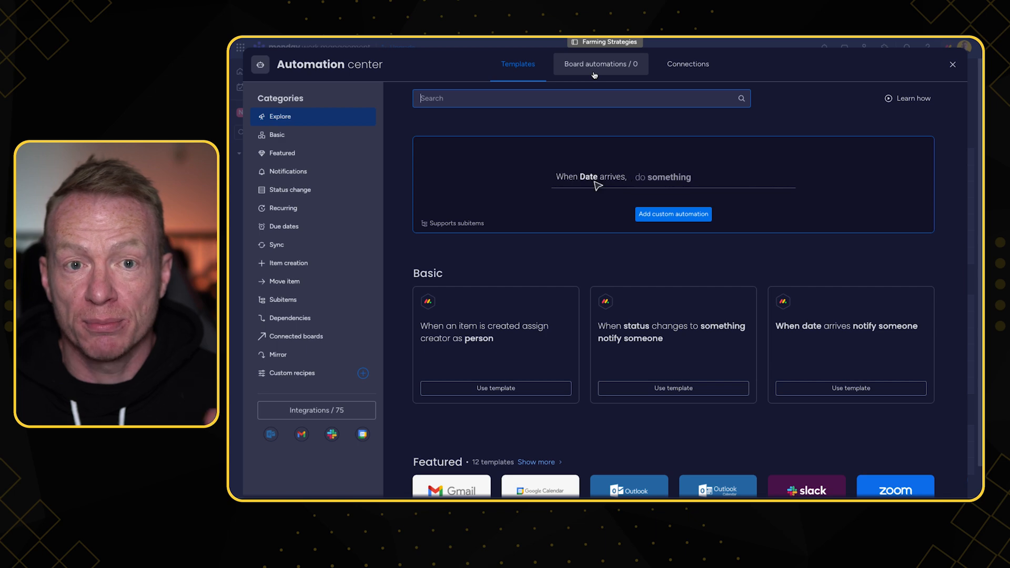
{"action": "left_click", "coordinate": [279, 210]}
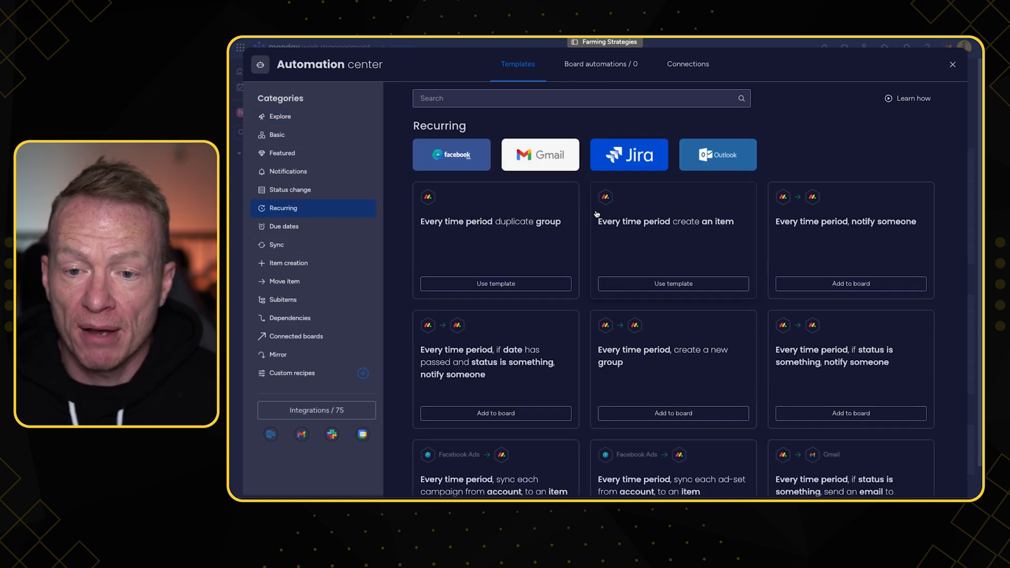
{"action": "left_click", "coordinate": [295, 116]}
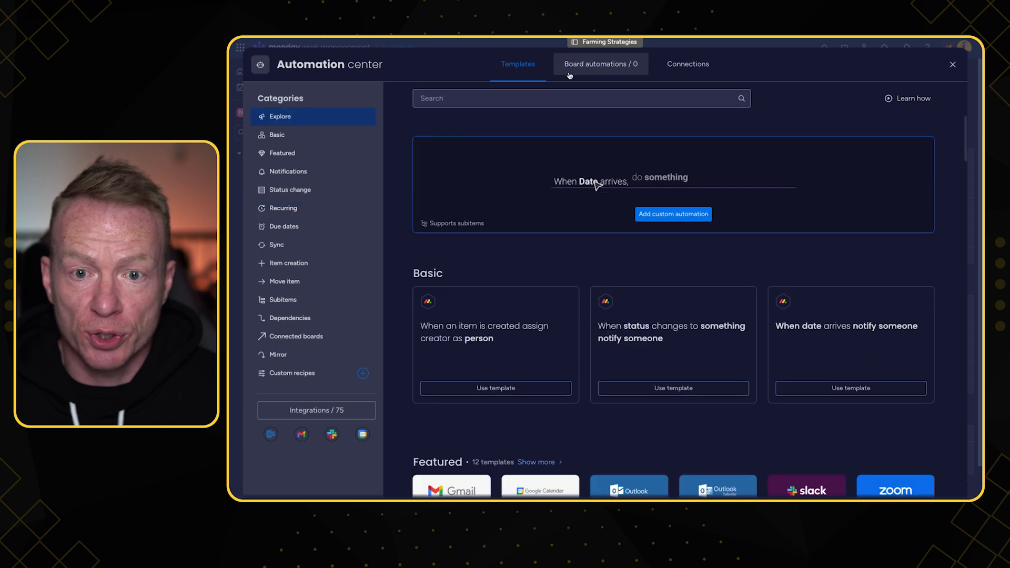
{"action": "left_click", "coordinate": [603, 65]}
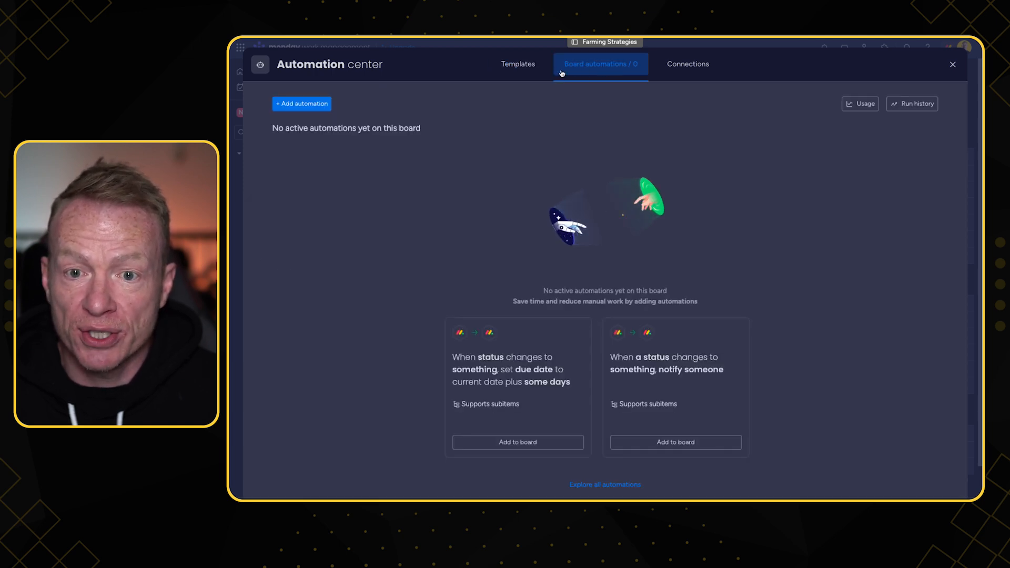
{"action": "left_click", "coordinate": [953, 65]}
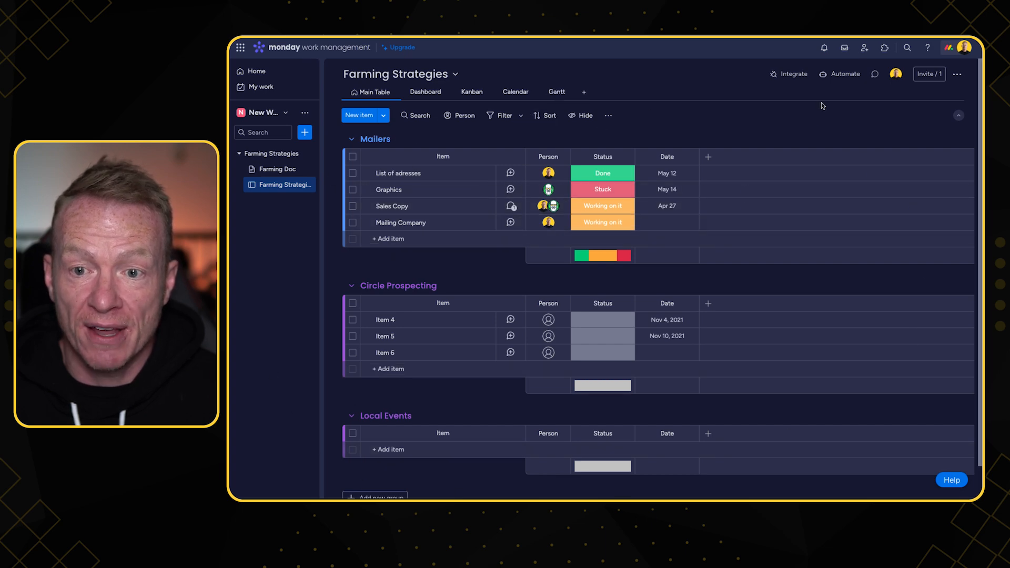
Step: Start a custom automation for the Farming Strategies board with "every time period" as its trigger
{"action": "left_click", "coordinate": [838, 76]}
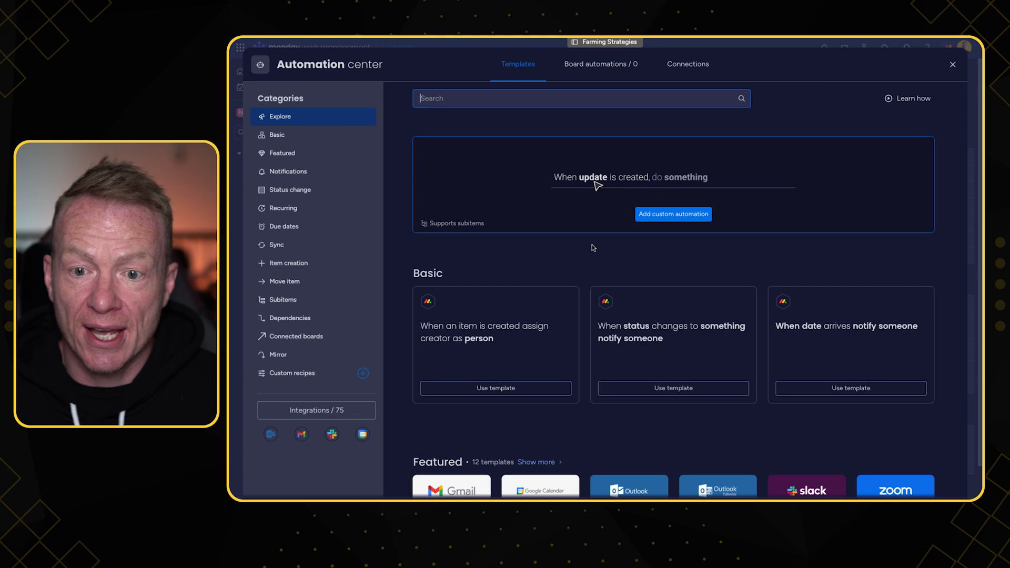
{"action": "left_click", "coordinate": [662, 220]}
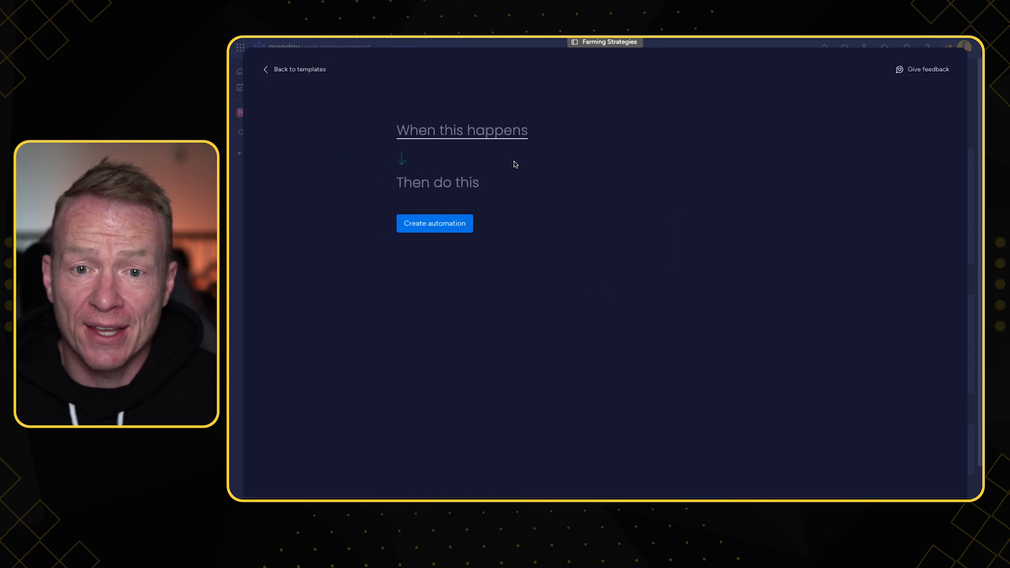
{"action": "left_click", "coordinate": [413, 138]}
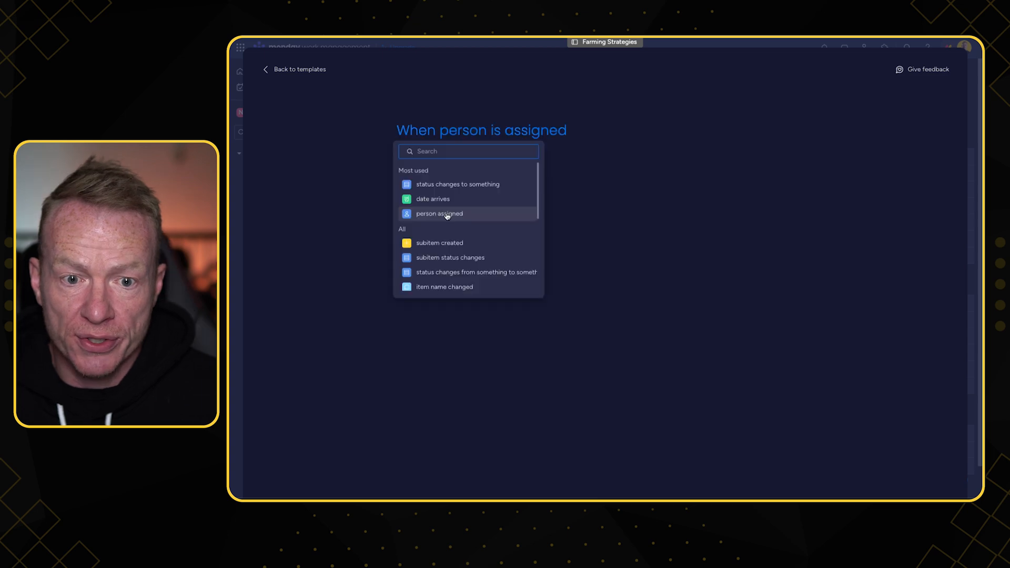
{"action": "scroll", "coordinate": [446, 215], "scroll_direction": "down", "scroll_amount": 5}
{"action": "scroll", "coordinate": [446, 215], "scroll_direction": "up", "scroll_amount": 5}
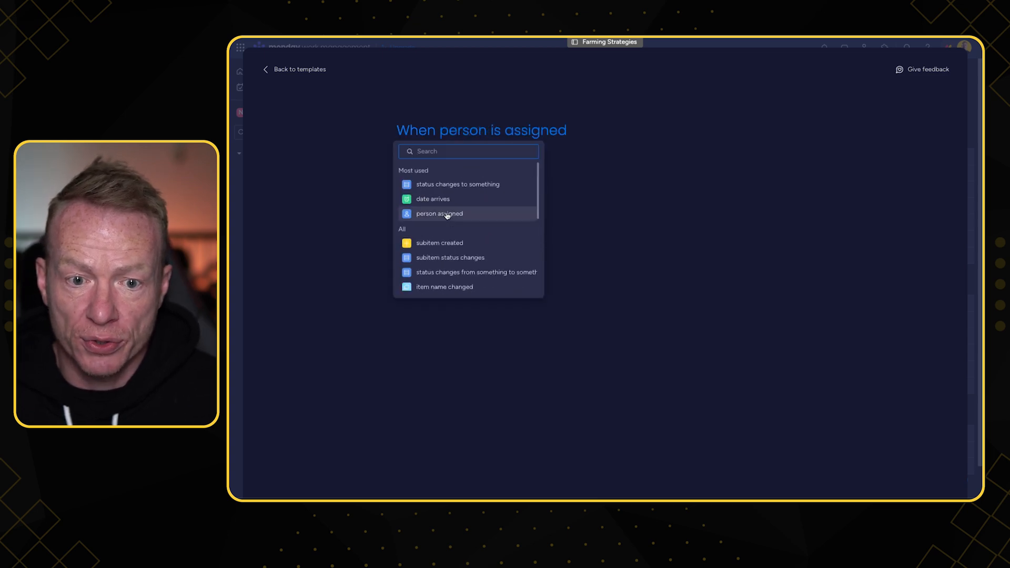
{"action": "scroll", "coordinate": [447, 216], "scroll_direction": "down", "scroll_amount": 3}
{"action": "scroll", "coordinate": [447, 216], "scroll_direction": "down", "scroll_amount": 1}
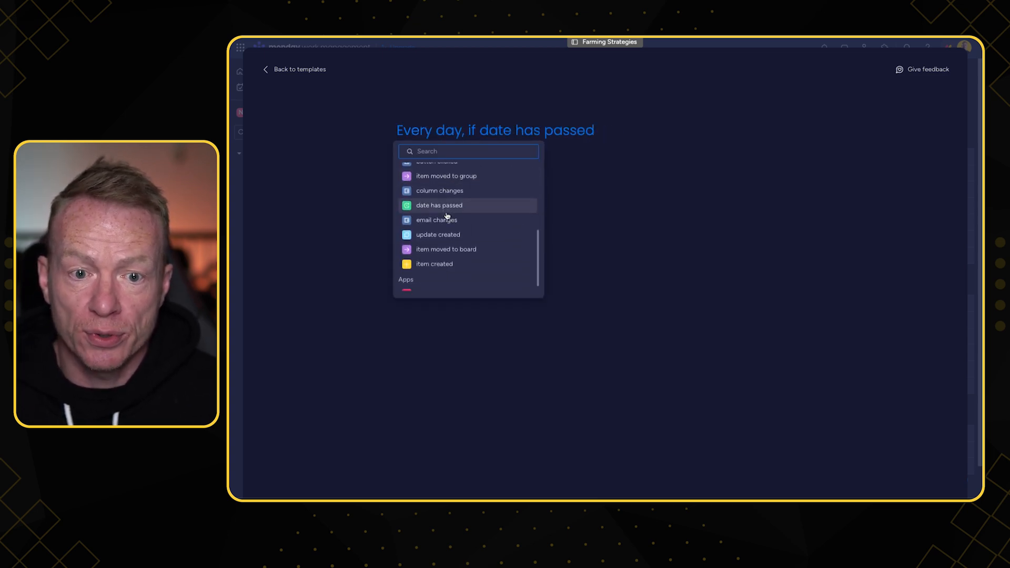
{"action": "scroll", "coordinate": [446, 215], "scroll_direction": "up", "scroll_amount": 5}
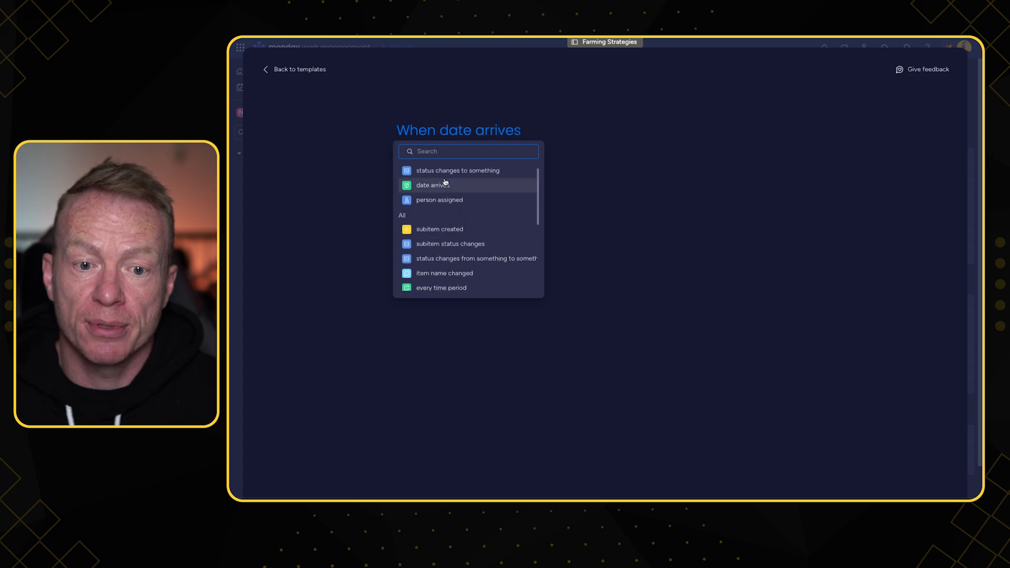
{"action": "type", "text": "every"}
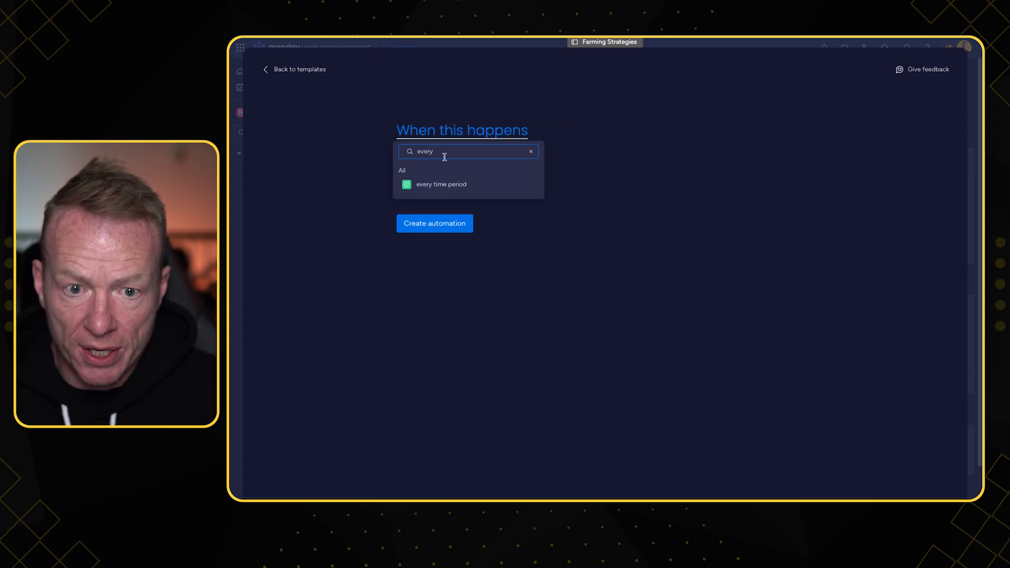
{"action": "left_click", "coordinate": [442, 182]}
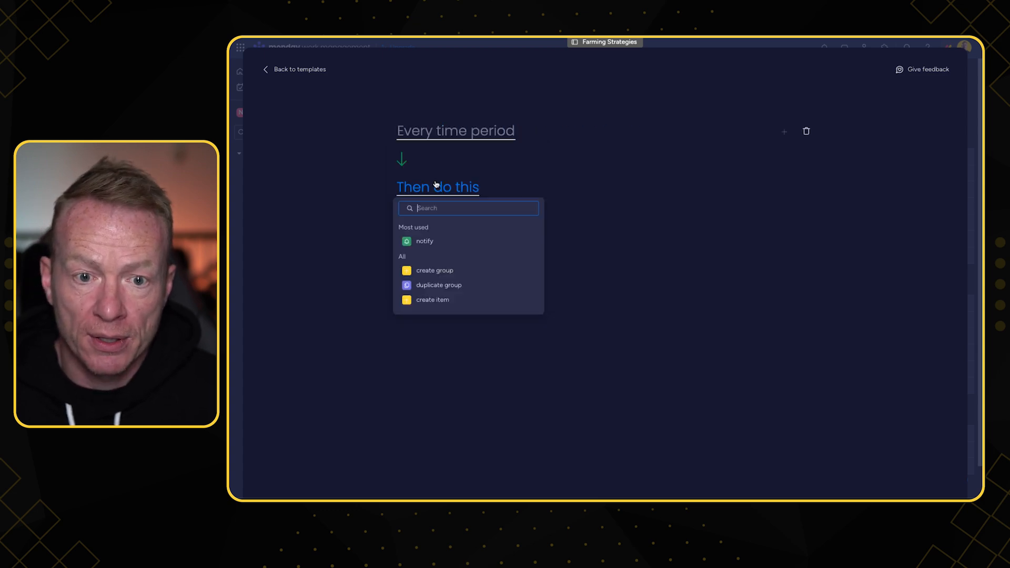
Step: Schedule the automation's trigger weekly on Monday, Wednesday and Friday at 7:00 AM
{"action": "left_click", "coordinate": [447, 133]}
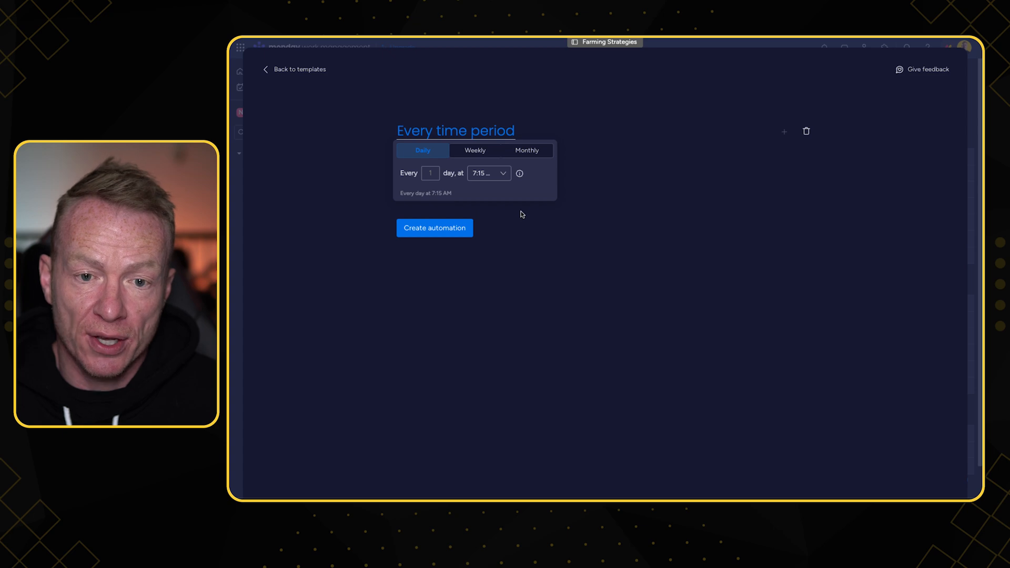
{"action": "left_click", "coordinate": [477, 154]}
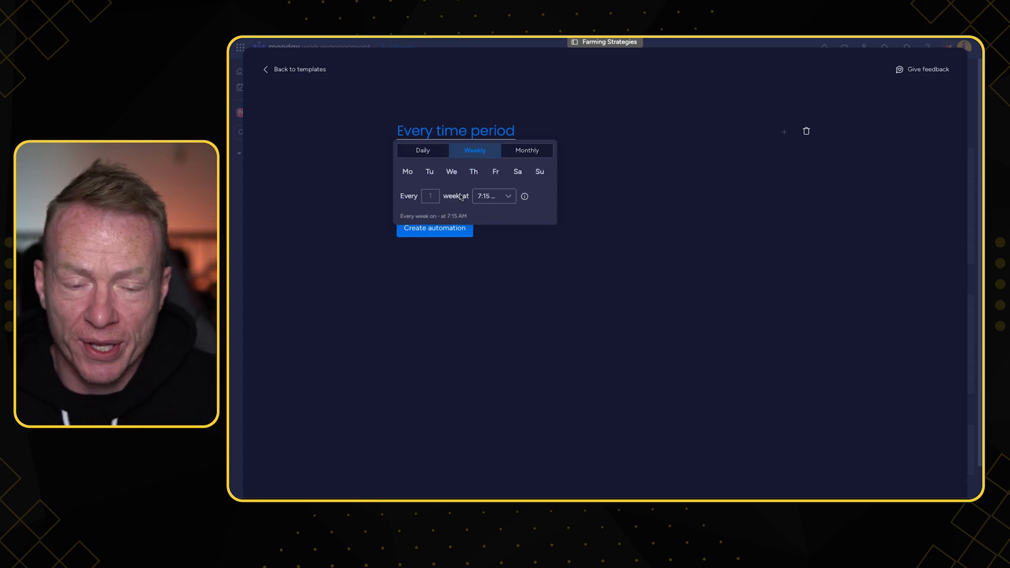
{"action": "left_click", "coordinate": [408, 173]}
{"action": "left_click", "coordinate": [451, 172]}
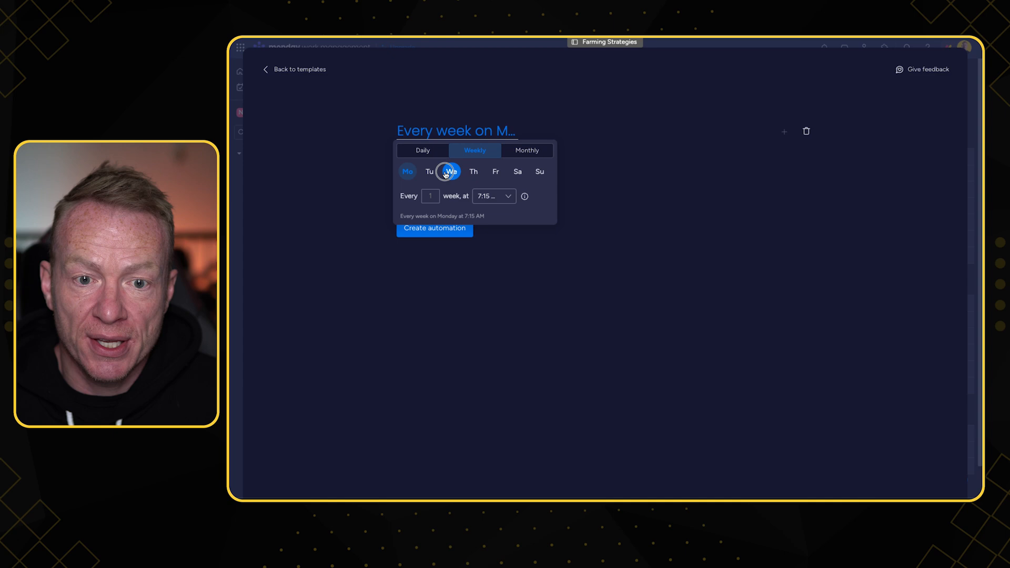
{"action": "left_click", "coordinate": [496, 175]}
{"action": "left_click", "coordinate": [508, 199]}
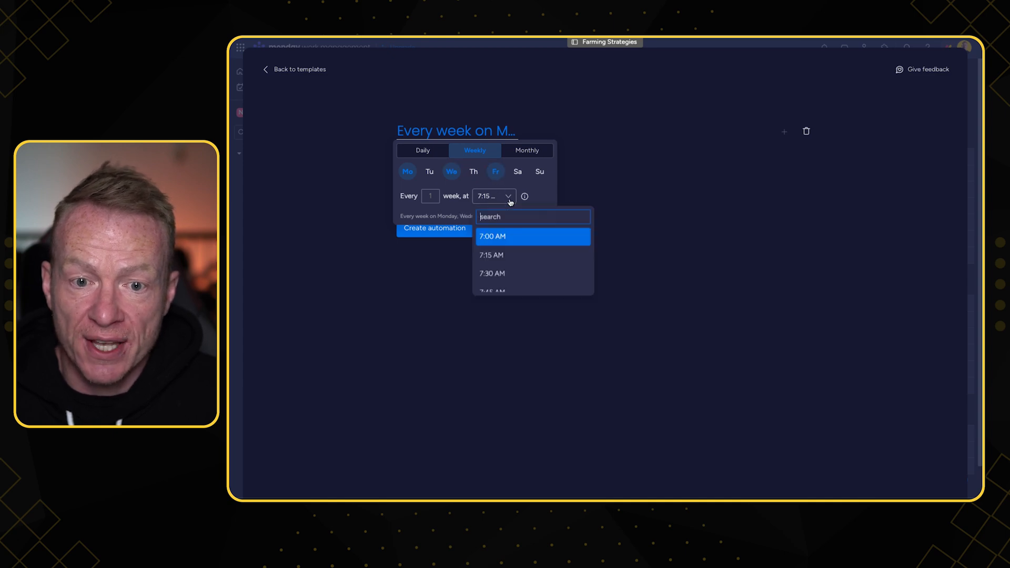
{"action": "left_click", "coordinate": [509, 238]}
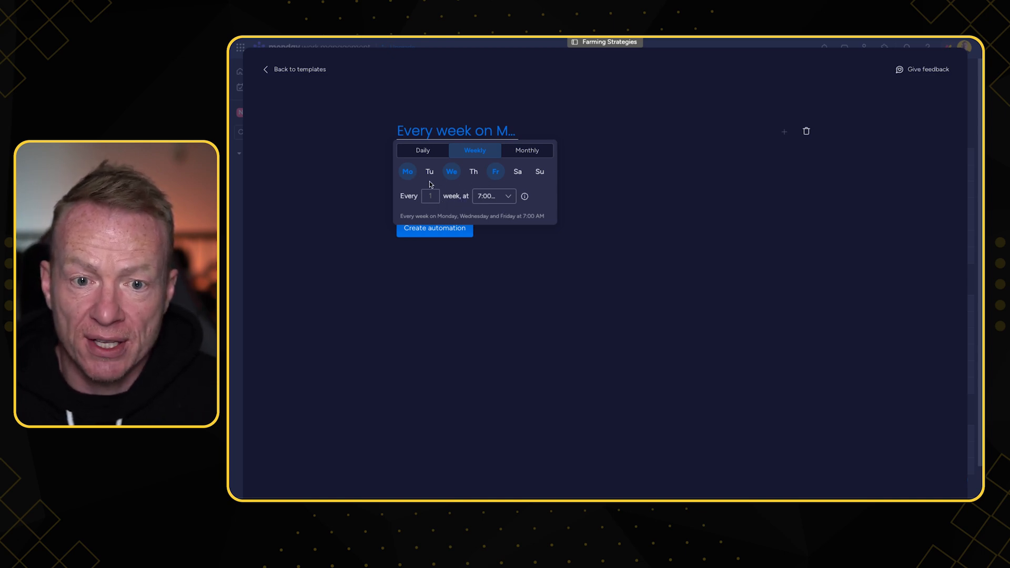
{"action": "left_click", "coordinate": [584, 186]}
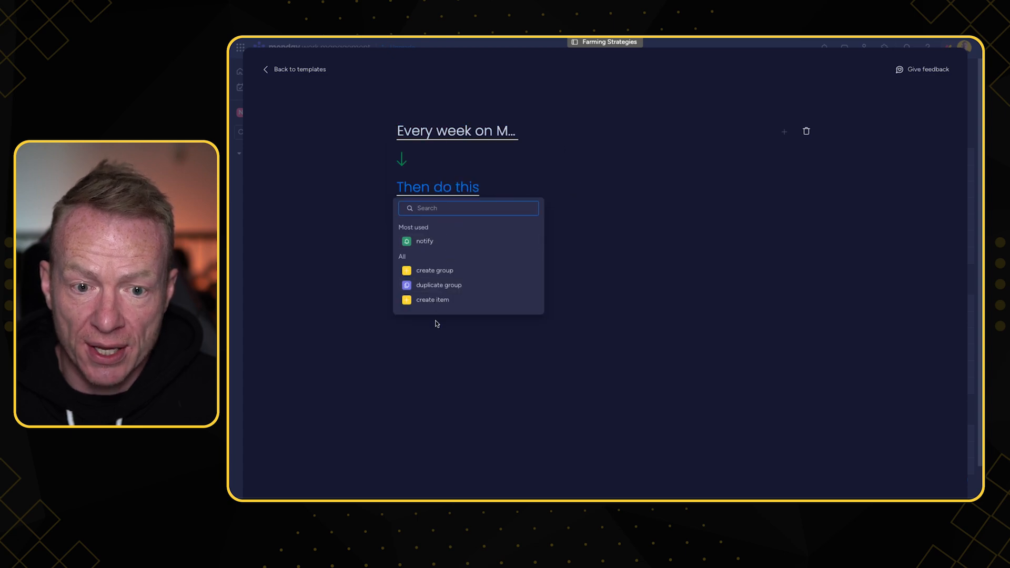
Step: Make the automation's action create an item in the Mailers group named "Create Social Media Post"
{"action": "left_click", "coordinate": [442, 302]}
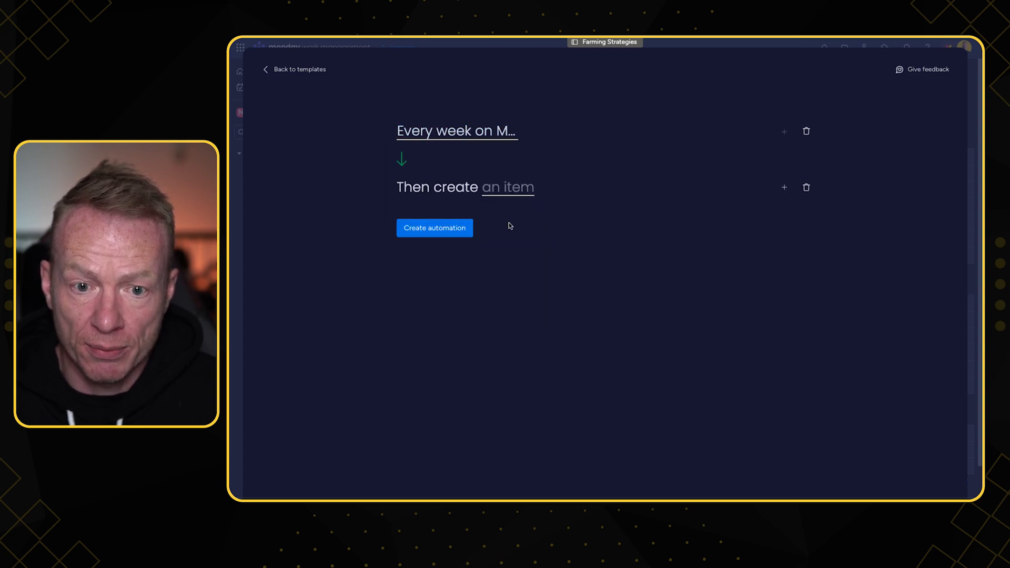
{"action": "left_click", "coordinate": [508, 196]}
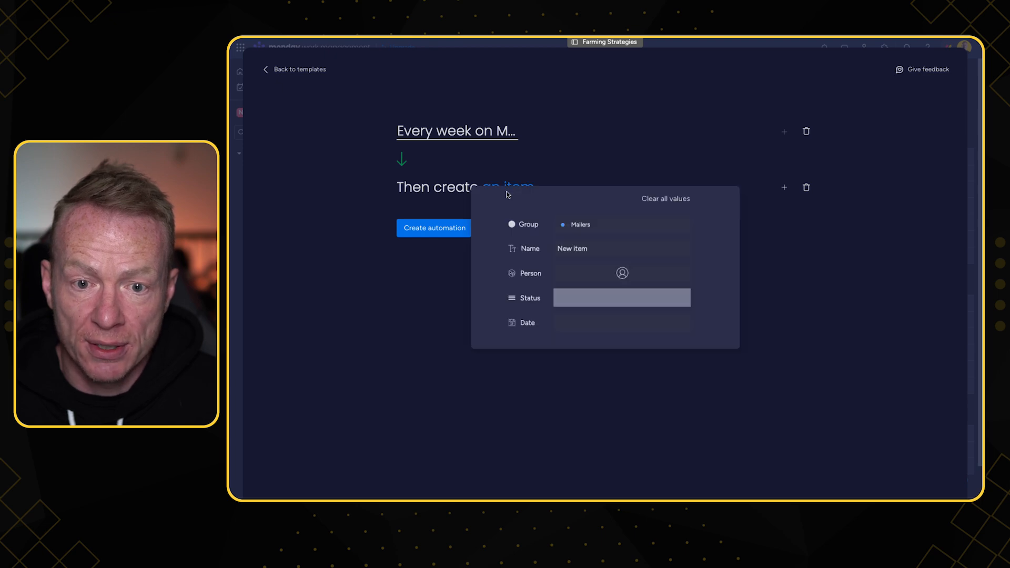
{"action": "left_click", "coordinate": [576, 249]}
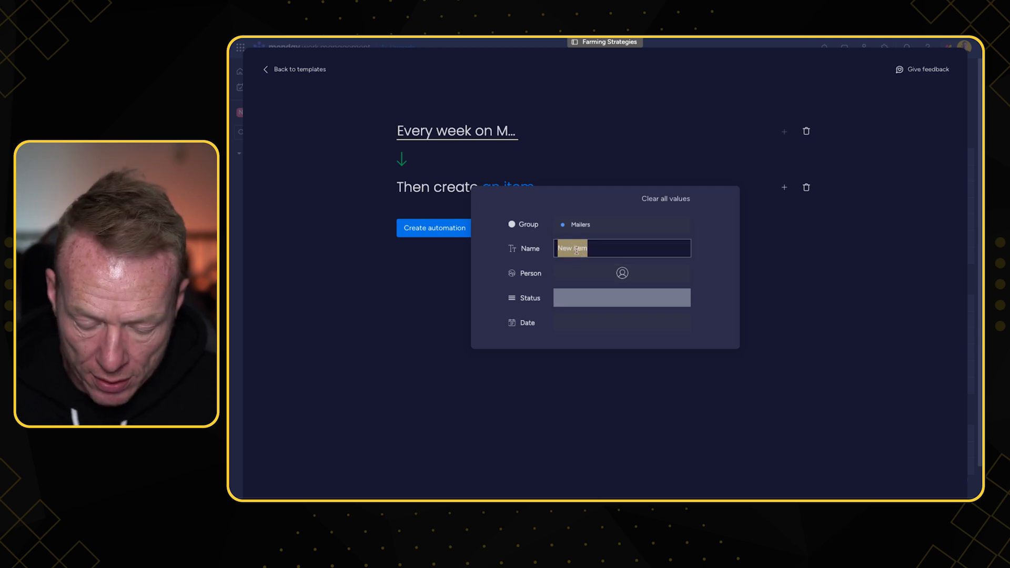
{"action": "type", "text": "Create Social Media Post"}
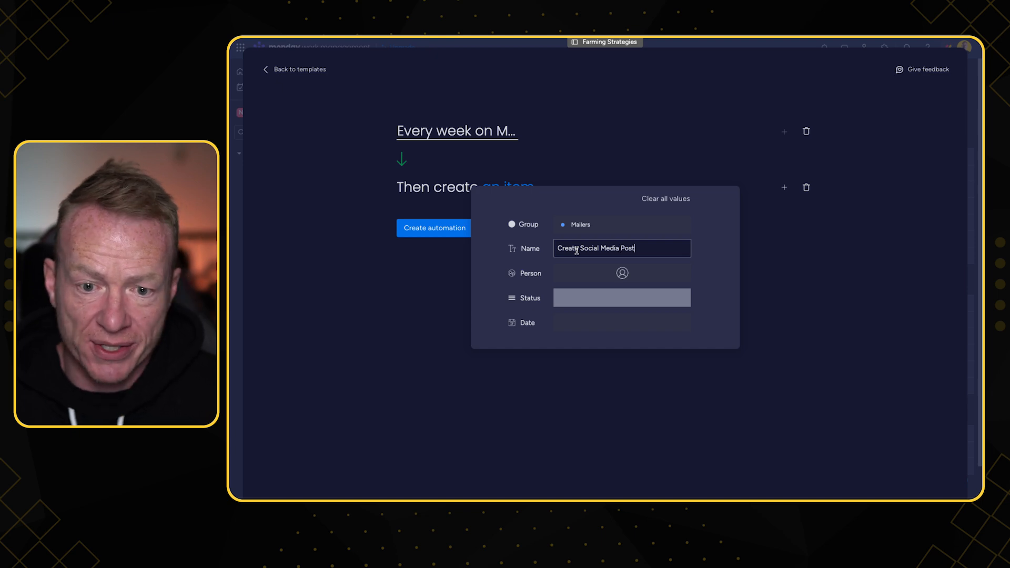
Step: Assign the first suggested person to the automation's item with its status left blank, create the automation, and close the Automation center
{"action": "left_click", "coordinate": [622, 273]}
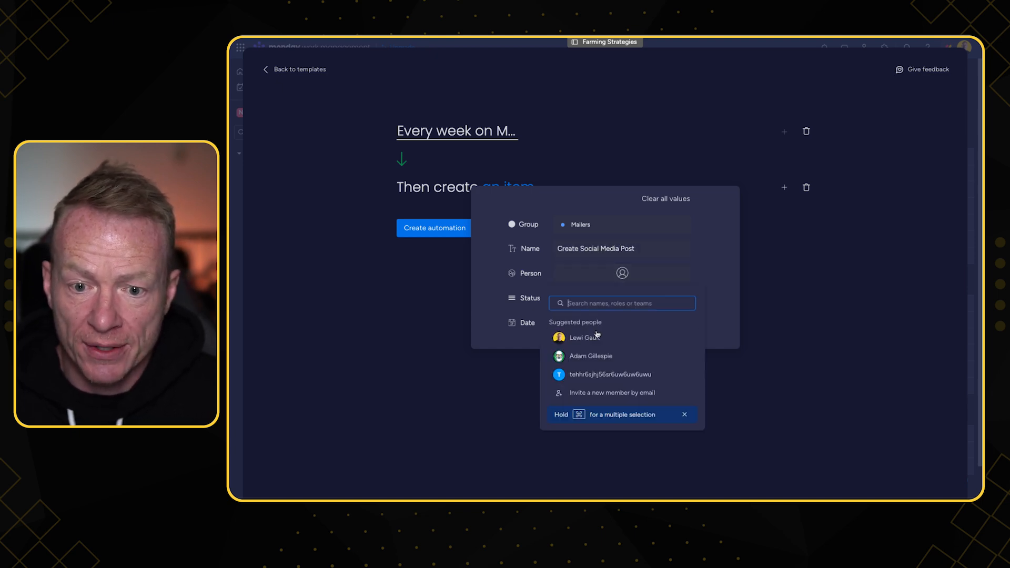
{"action": "left_click", "coordinate": [593, 341]}
{"action": "left_click", "coordinate": [597, 305]}
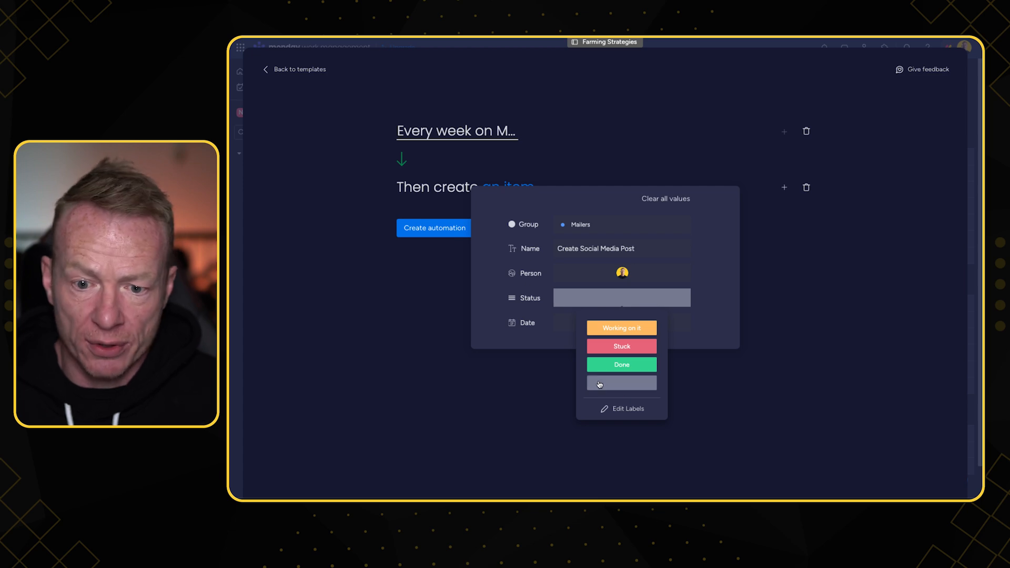
{"action": "left_click", "coordinate": [721, 326]}
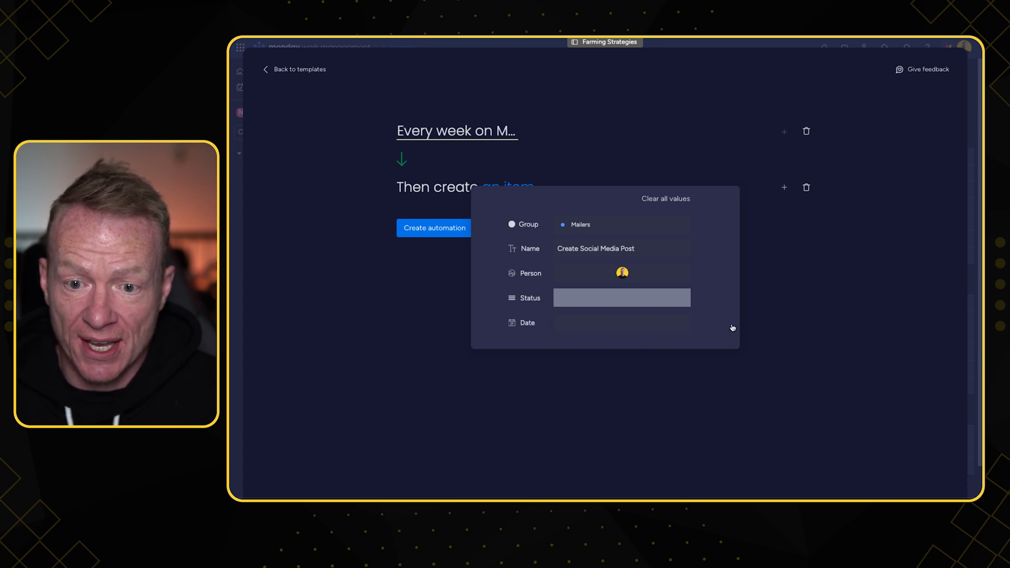
{"action": "left_click", "coordinate": [780, 322]}
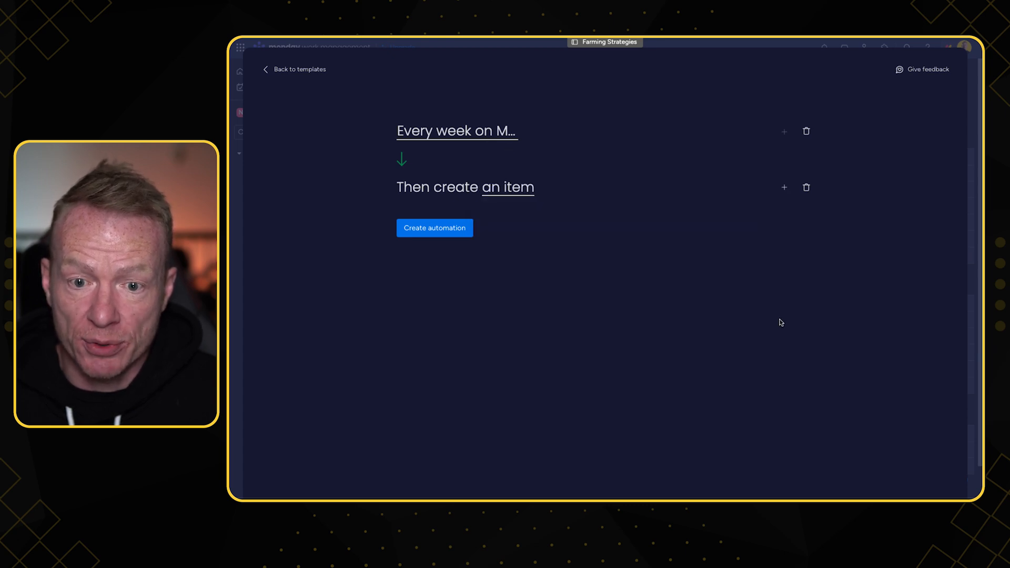
{"action": "left_click", "coordinate": [413, 230]}
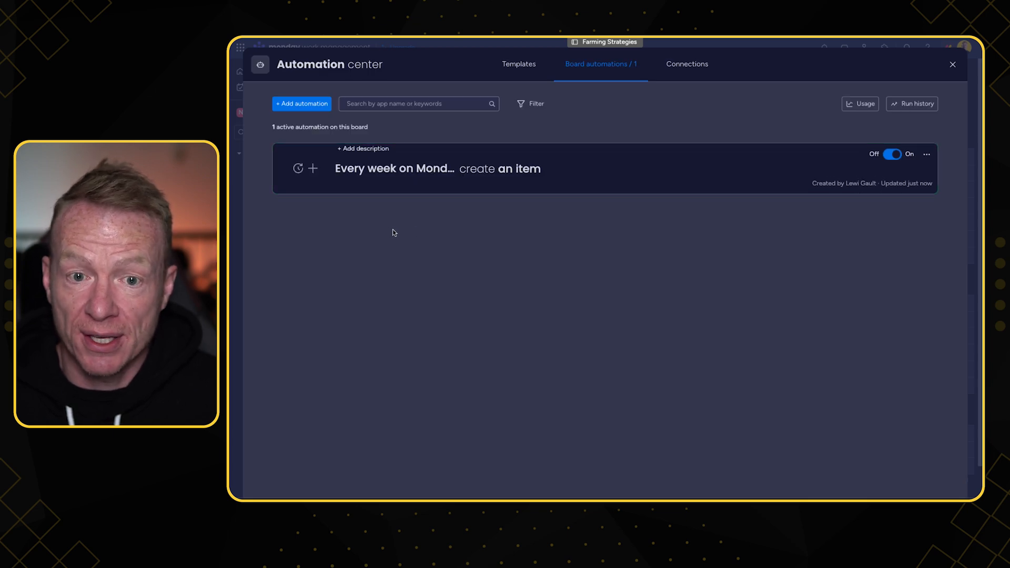
{"action": "left_click", "coordinate": [951, 65]}
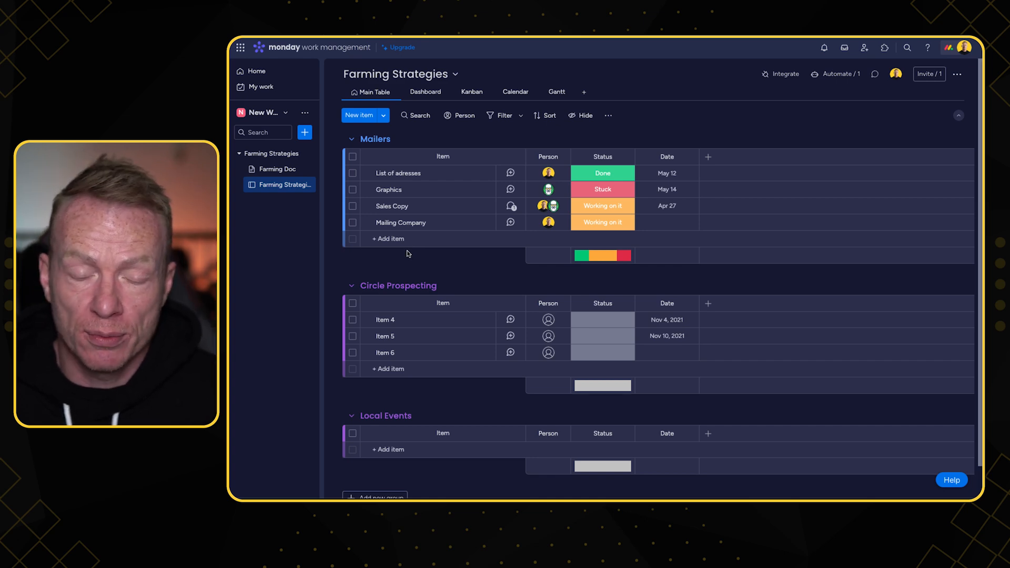
Step: Add an item named "Create New Social Media Post" to the Mailers group and assign the first suggested person to it
{"action": "left_click", "coordinate": [395, 241]}
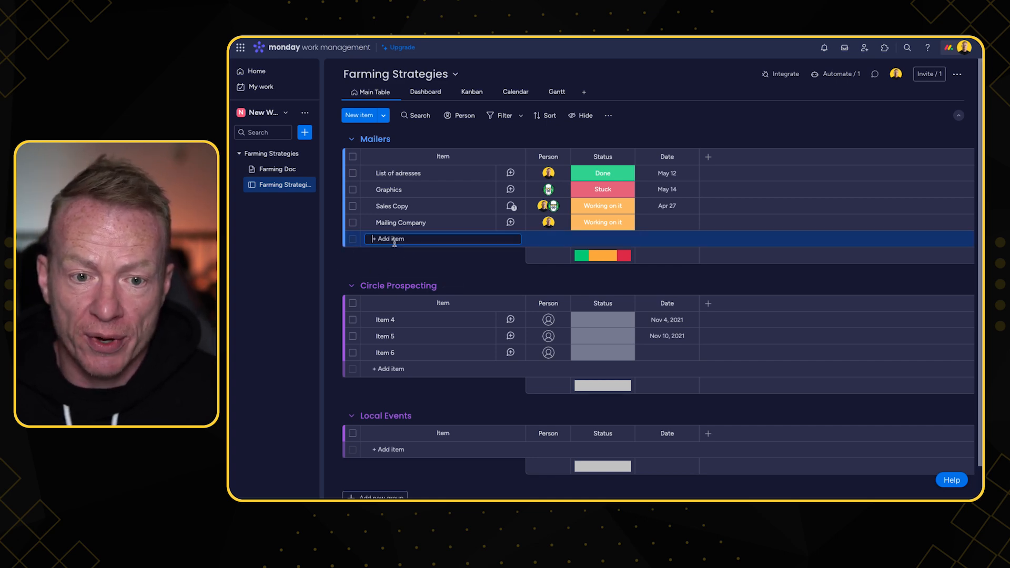
{"action": "type", "text": "Social"}
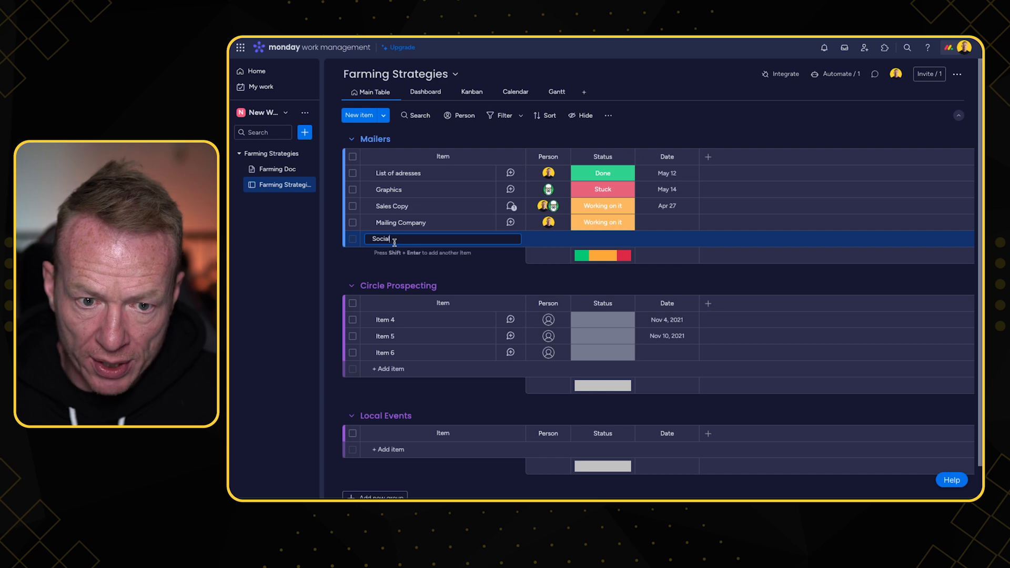
{"action": "key", "text": "BackSpace"}
{"action": "key", "text": "BackSpace"}
{"action": "type", "text": "Create New"}
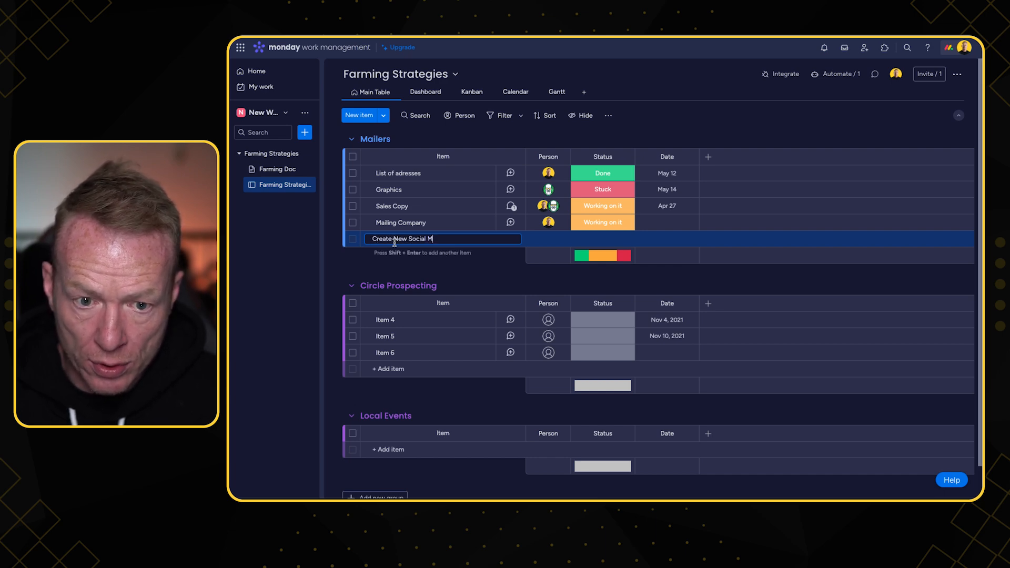
{"action": "type", "text": " Social Media Post"}
{"action": "key", "text": "Return"}
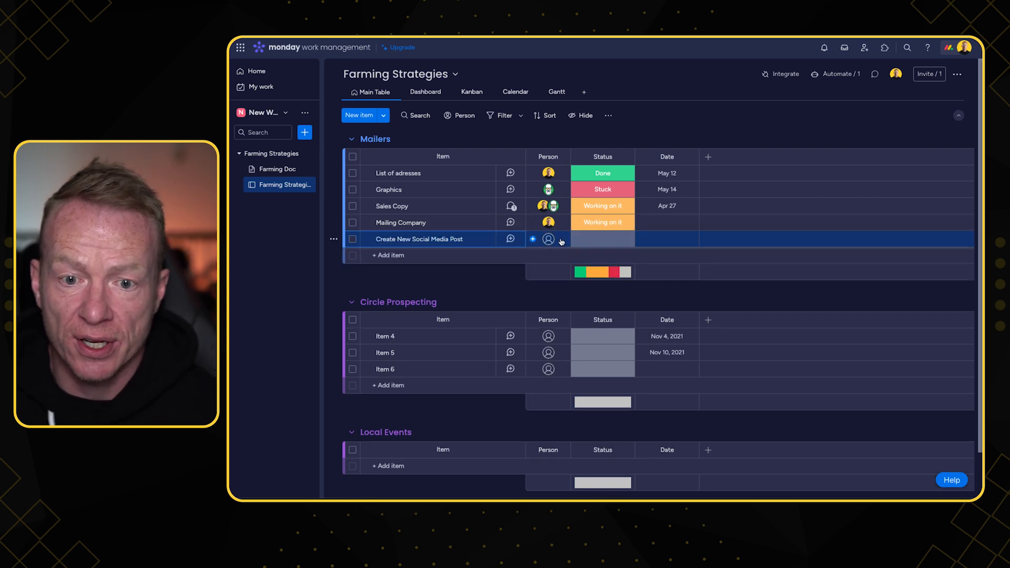
{"action": "left_click", "coordinate": [552, 241]}
{"action": "left_click", "coordinate": [546, 296]}
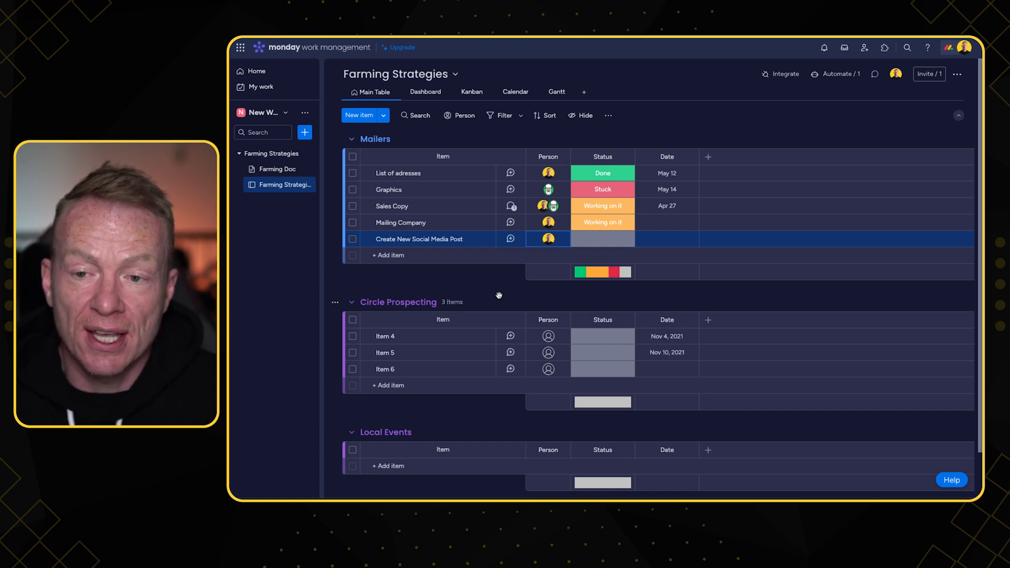
Step: Start another custom automation for the Farming Strategies board with "status changes to something" as its trigger
{"action": "left_click", "coordinate": [840, 76]}
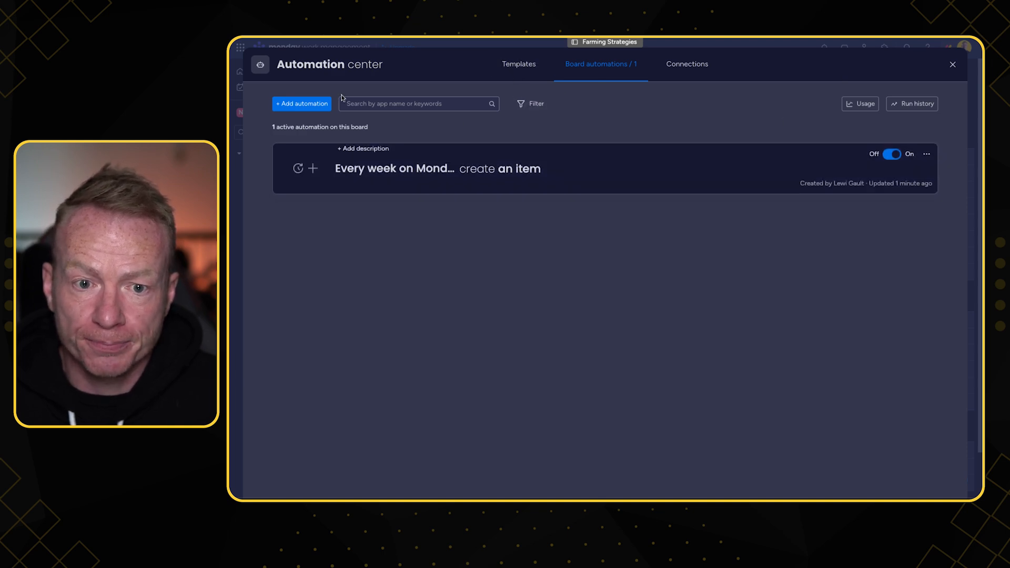
{"action": "left_click", "coordinate": [301, 104]}
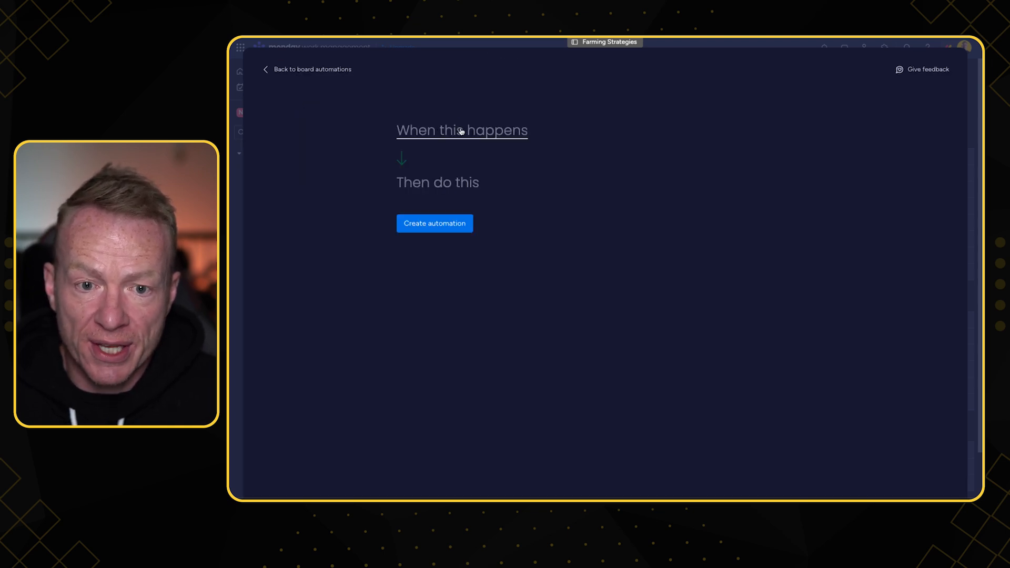
{"action": "left_click", "coordinate": [461, 131]}
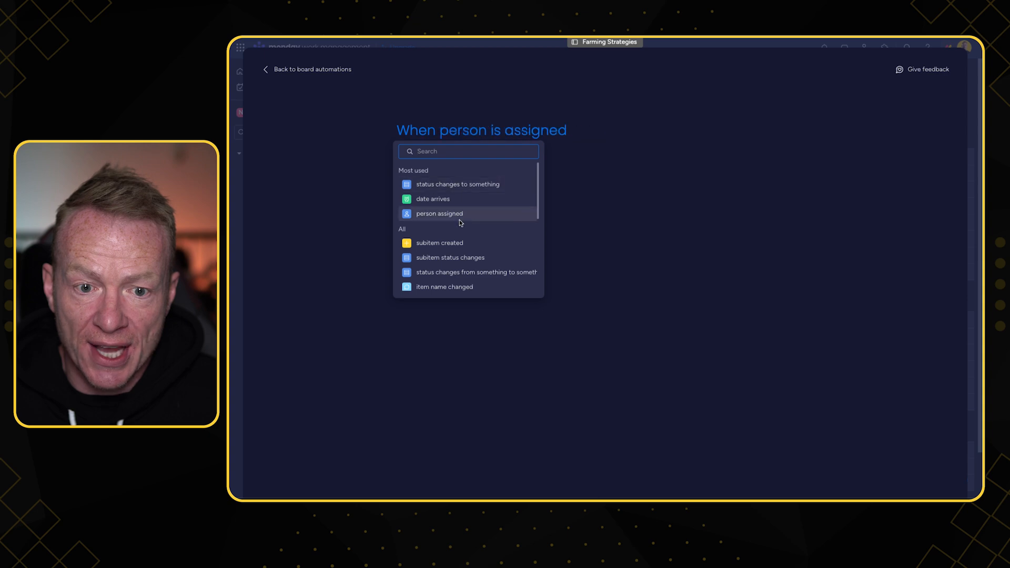
{"action": "scroll", "coordinate": [461, 226], "scroll_direction": "down", "scroll_amount": 6}
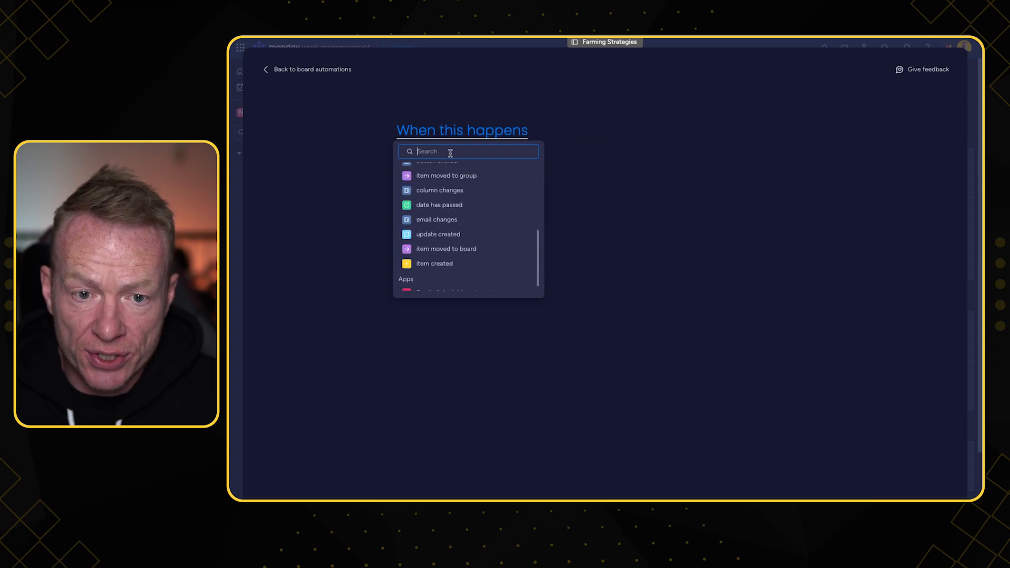
{"action": "type", "text": "s"}
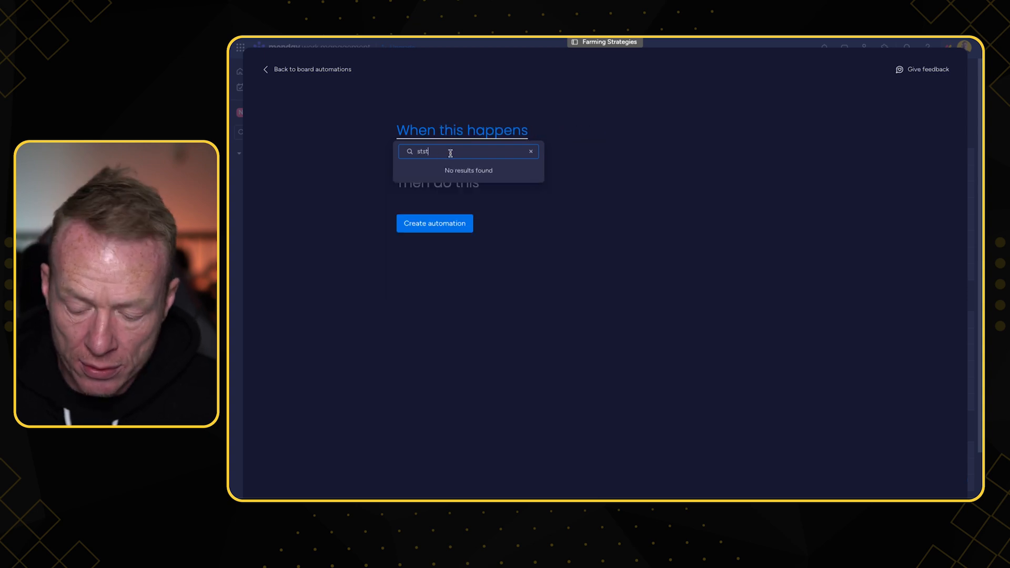
{"action": "type", "text": "tat"}
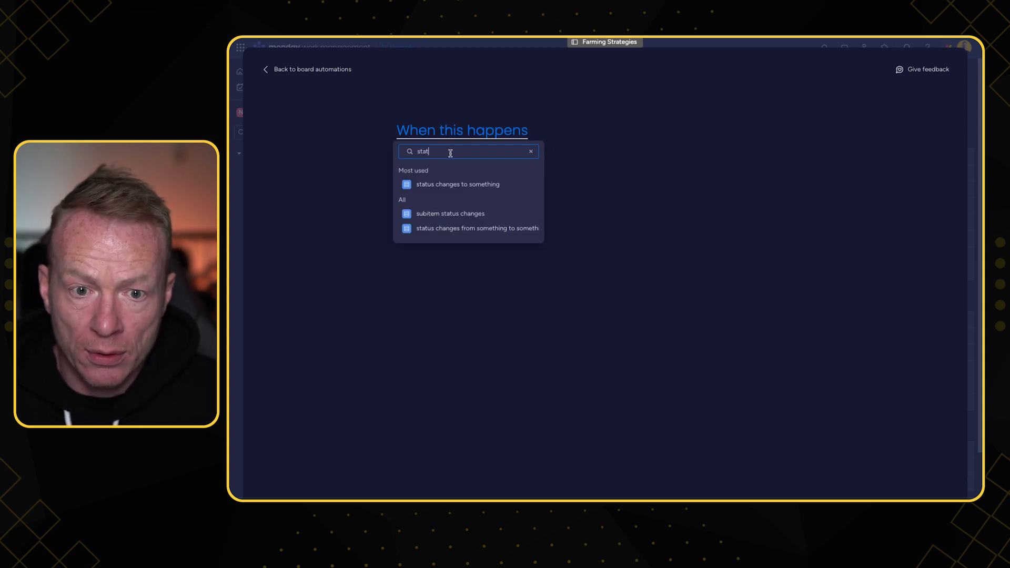
{"action": "left_click", "coordinate": [453, 189]}
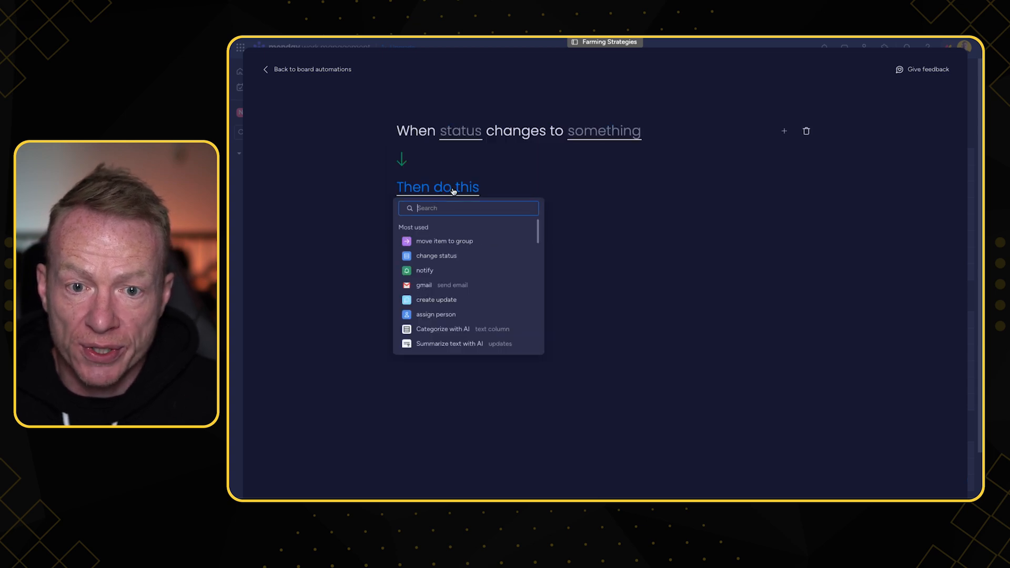
Step: Set the trigger to fire when the Status column changes to Done
{"action": "left_click", "coordinate": [459, 135]}
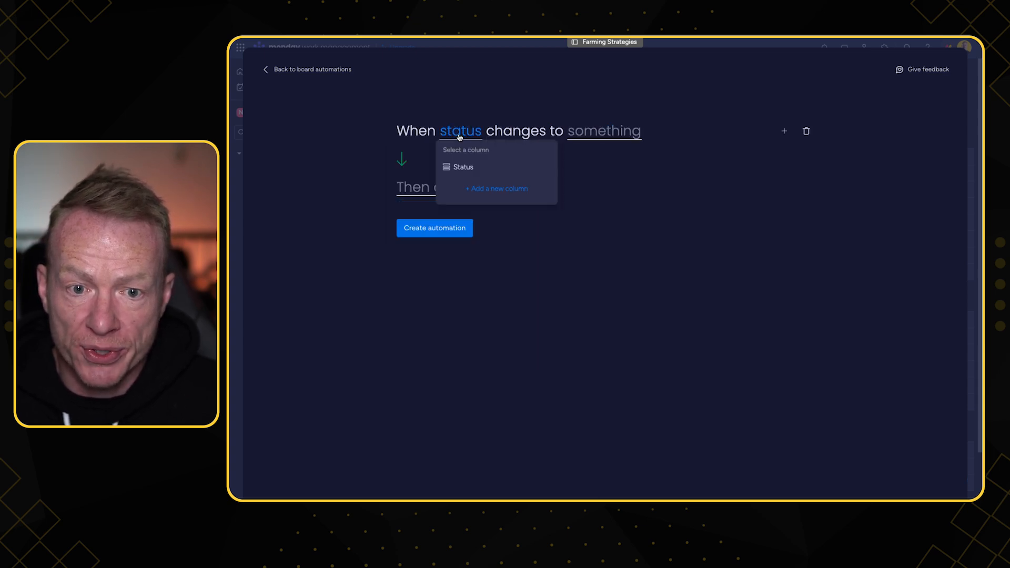
{"action": "left_click", "coordinate": [460, 167]}
{"action": "left_click", "coordinate": [618, 131]}
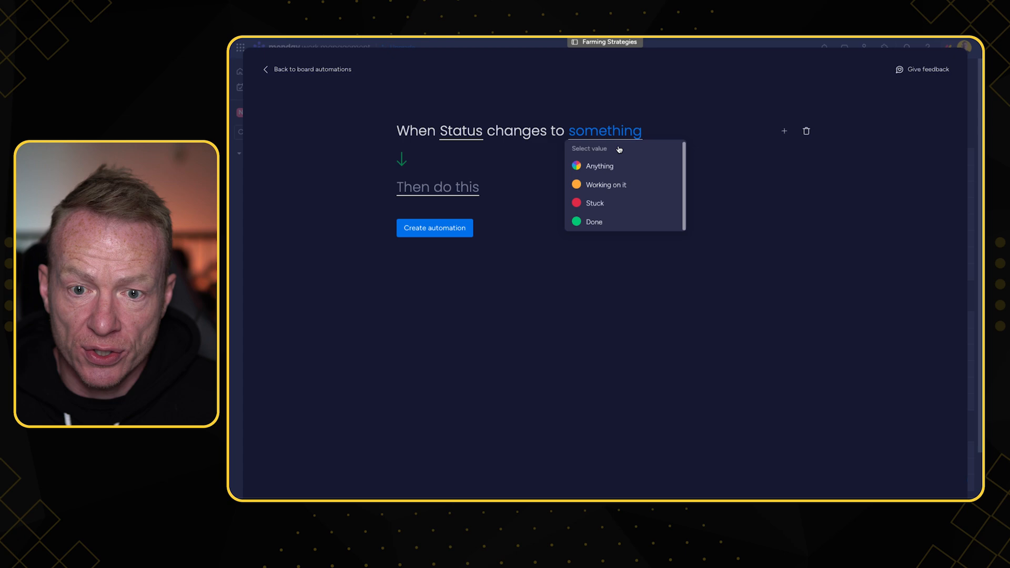
{"action": "left_click", "coordinate": [603, 221]}
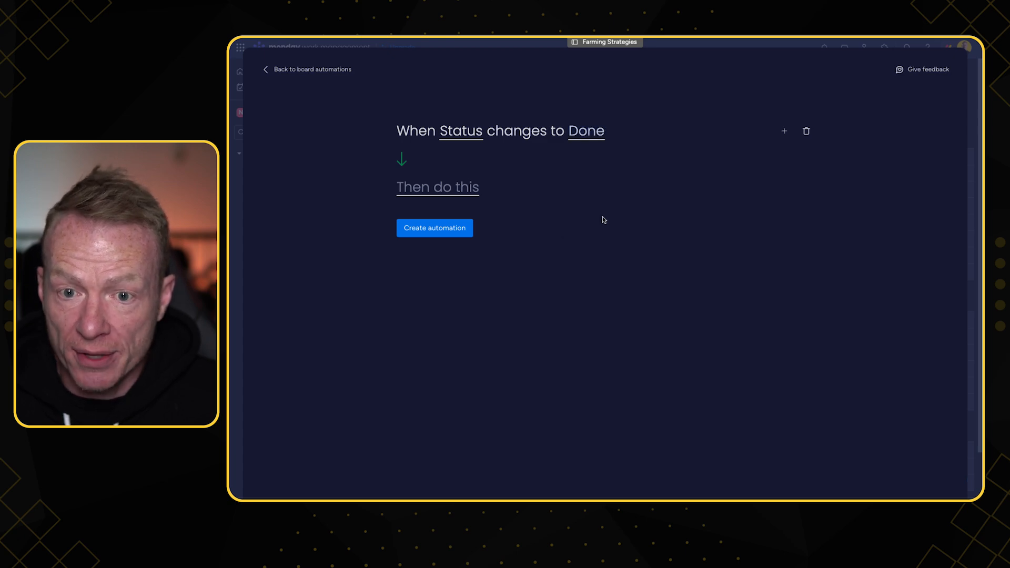
Step: Choose "archive item" as the action, create the automation, and return to the board
{"action": "left_click", "coordinate": [432, 185]}
{"action": "type", "text": "archi"}
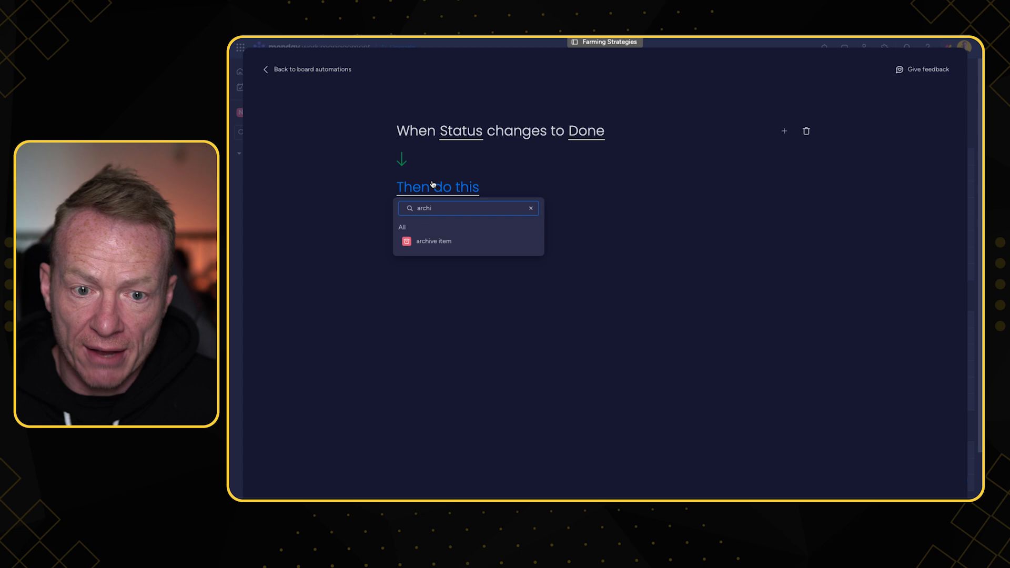
{"action": "left_click", "coordinate": [434, 241]}
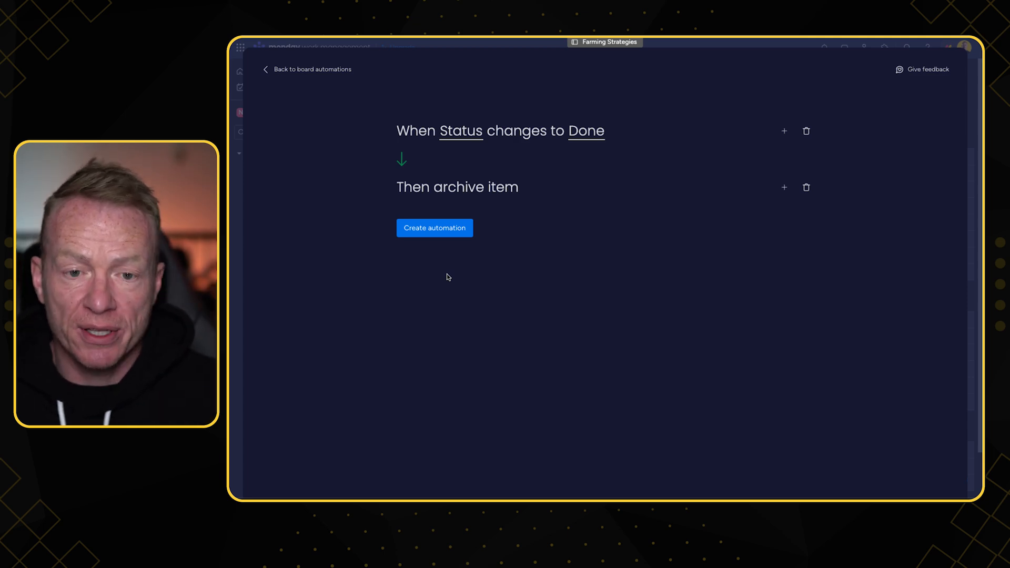
{"action": "left_click", "coordinate": [435, 228]}
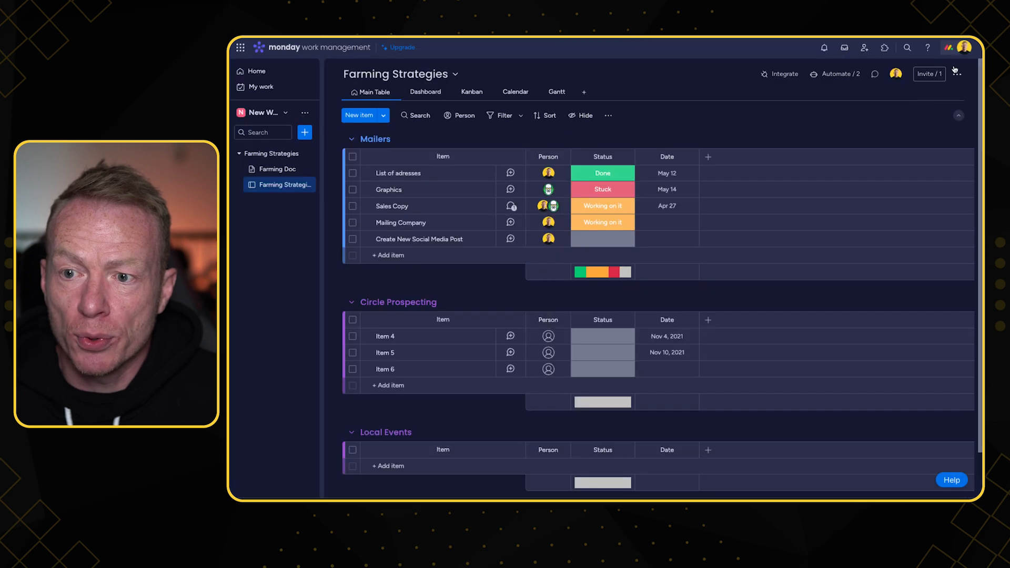
{"action": "left_click", "coordinate": [952, 64]}
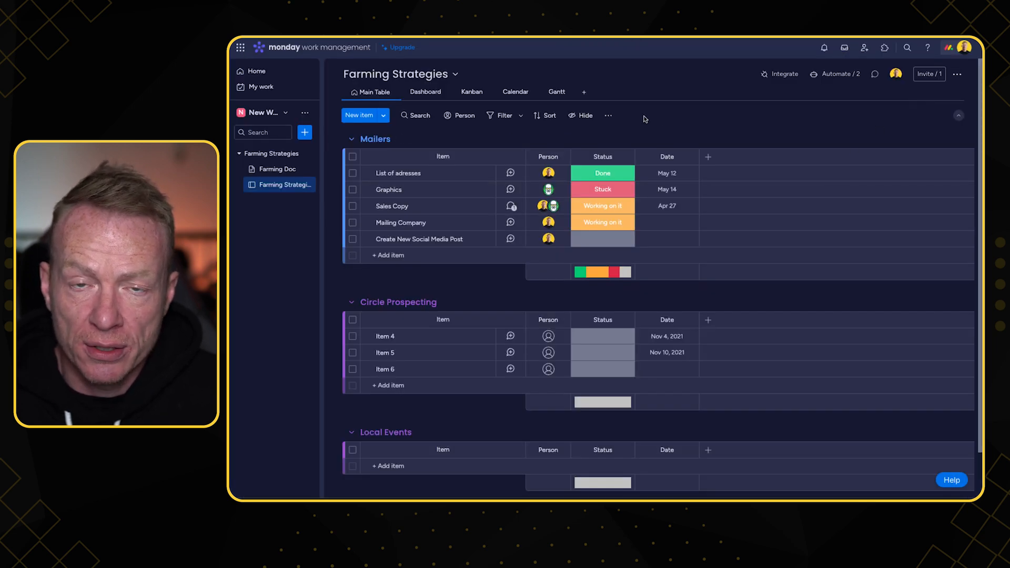
Step: Mark the Sales Copy item in the Mailers group as Done to test the archive automation
{"action": "left_click", "coordinate": [614, 208]}
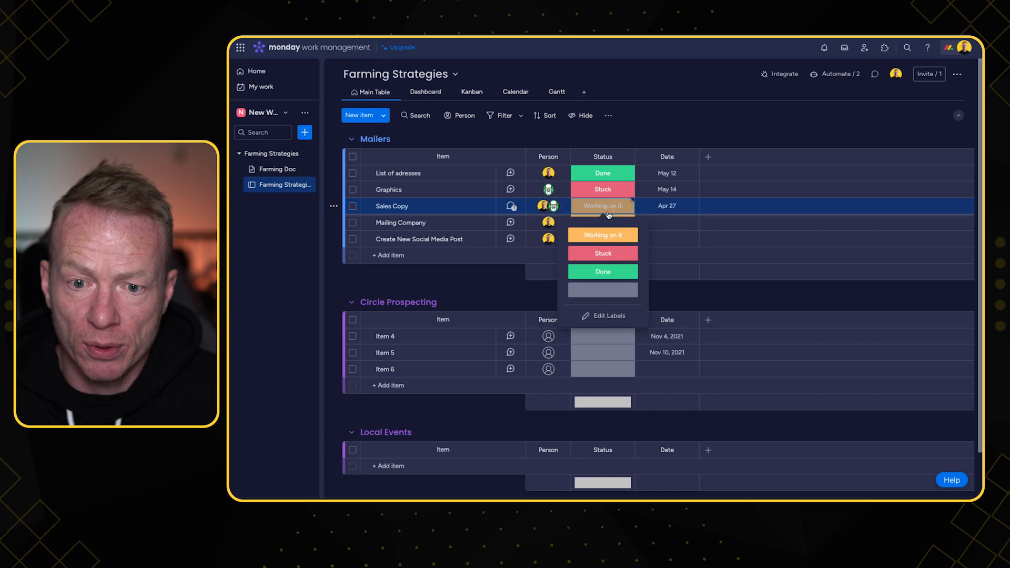
{"action": "left_click", "coordinate": [602, 239]}
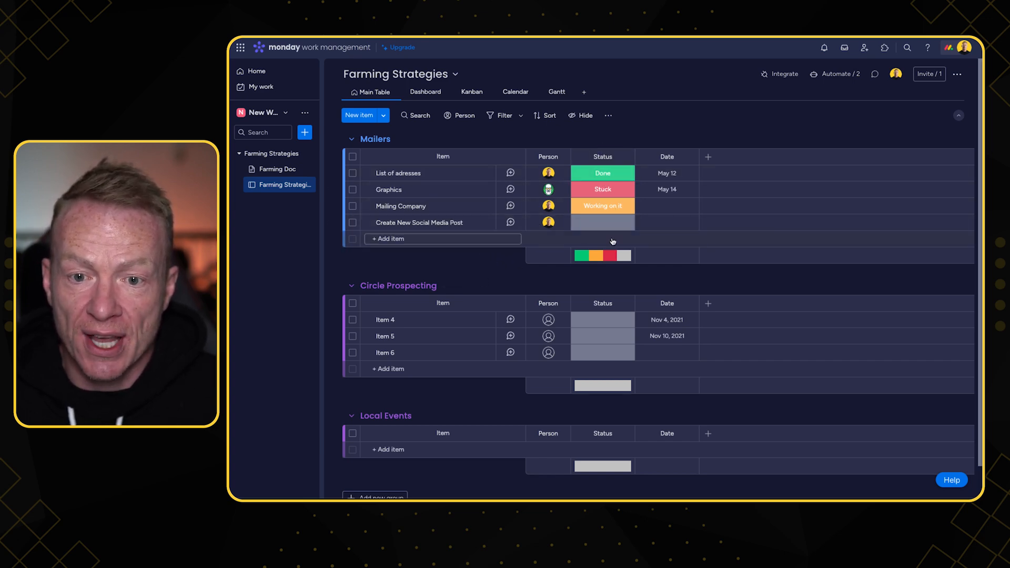
Step: Add a new status label named "Social Media DONE" to the Status column and close the label list
{"action": "left_click", "coordinate": [614, 226]}
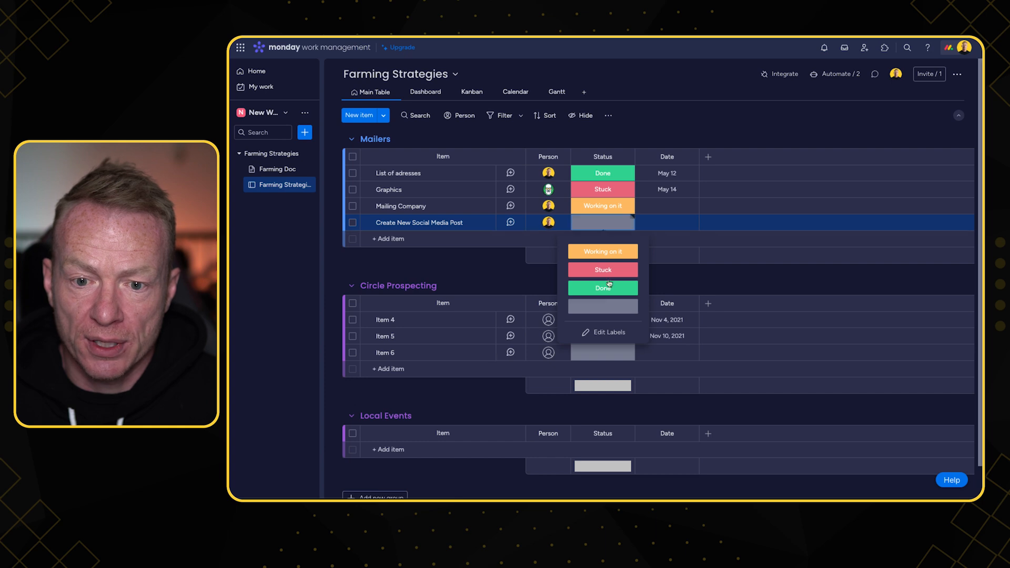
{"action": "left_click", "coordinate": [608, 332]}
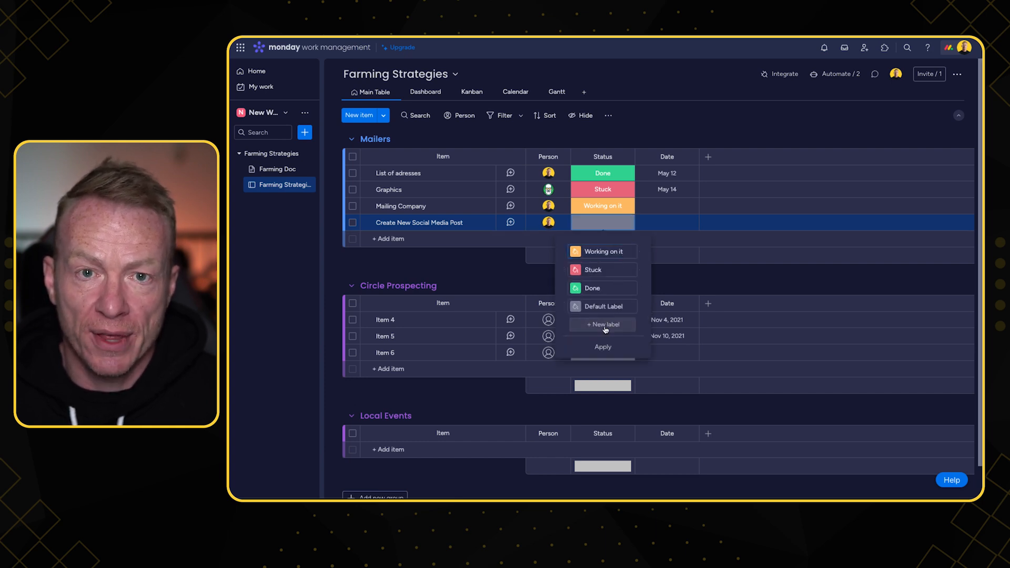
{"action": "left_click", "coordinate": [605, 325]}
{"action": "type", "text": "S"}
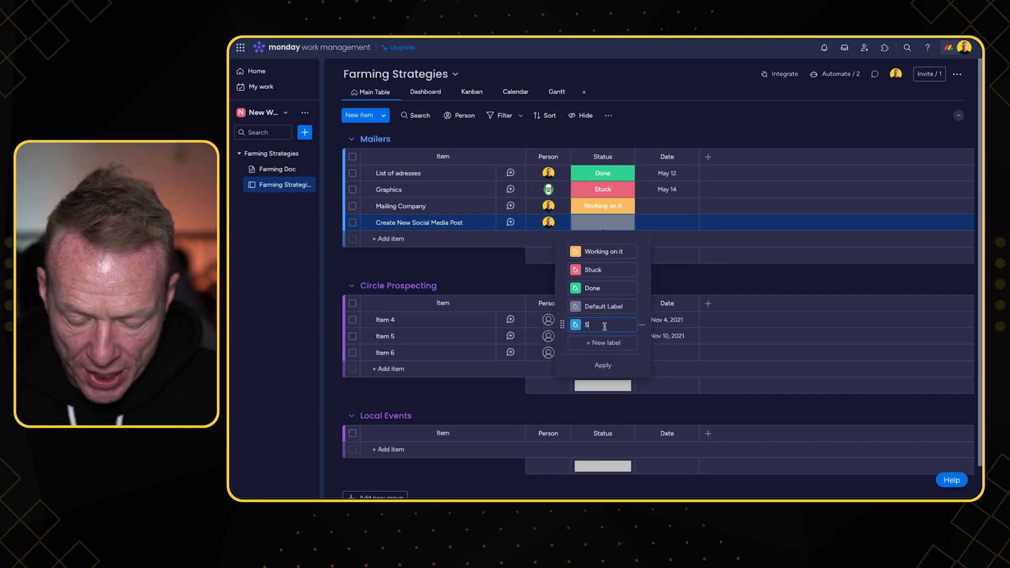
{"action": "type", "text": "ocial Media D"}
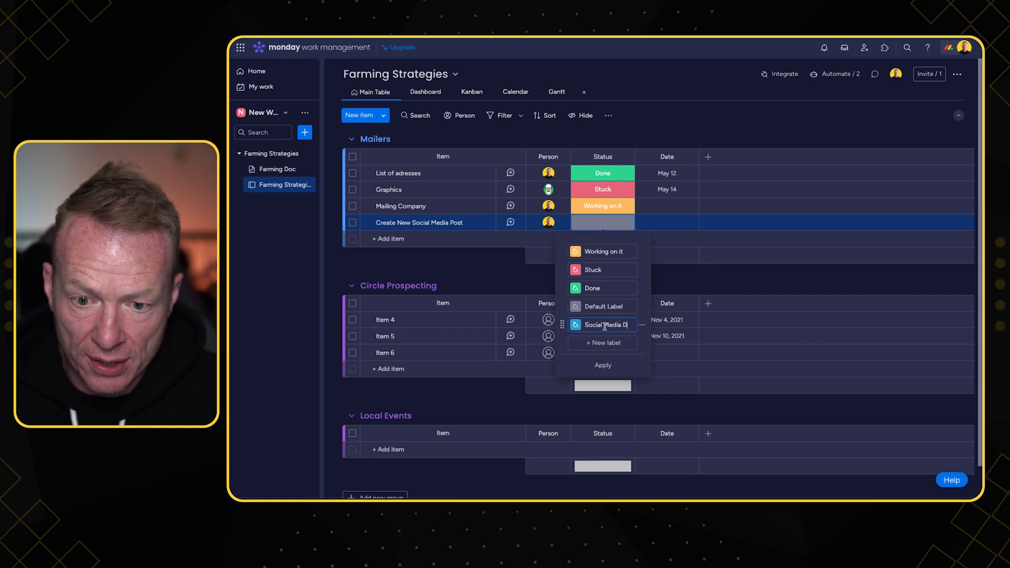
{"action": "type", "text": "ONE"}
{"action": "key", "text": "Return"}
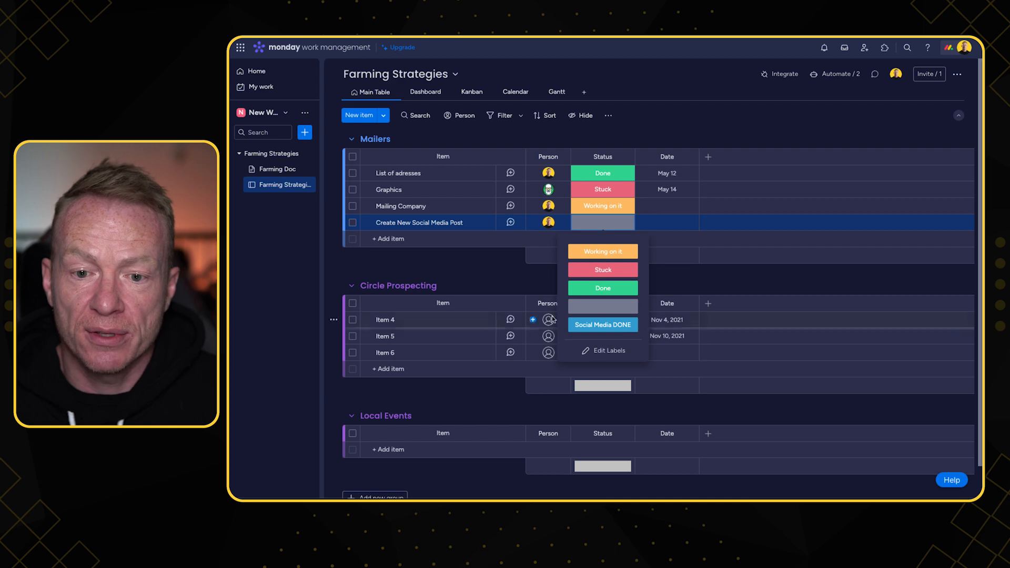
{"action": "left_click", "coordinate": [490, 268]}
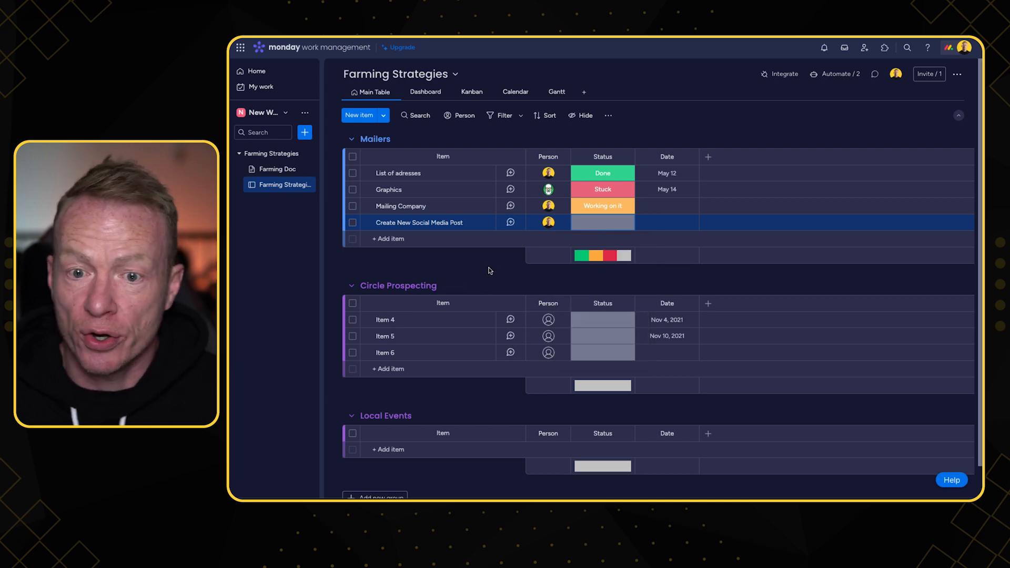
Step: Edit the archive automation so it triggers when Status changes to Social Media DONE, update it, and return to the board
{"action": "left_click", "coordinate": [836, 74]}
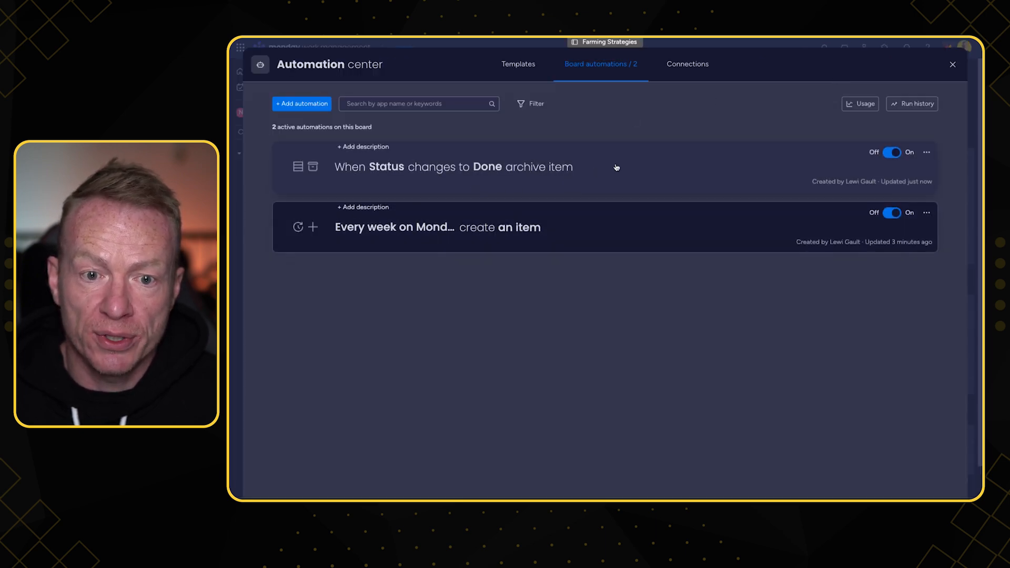
{"action": "left_click", "coordinate": [926, 152]}
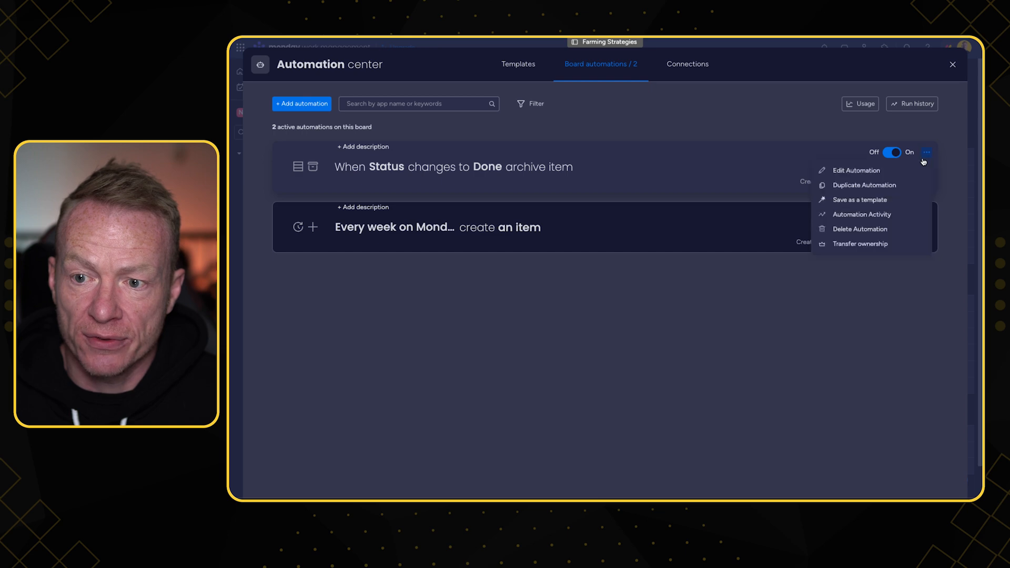
{"action": "left_click", "coordinate": [842, 167]}
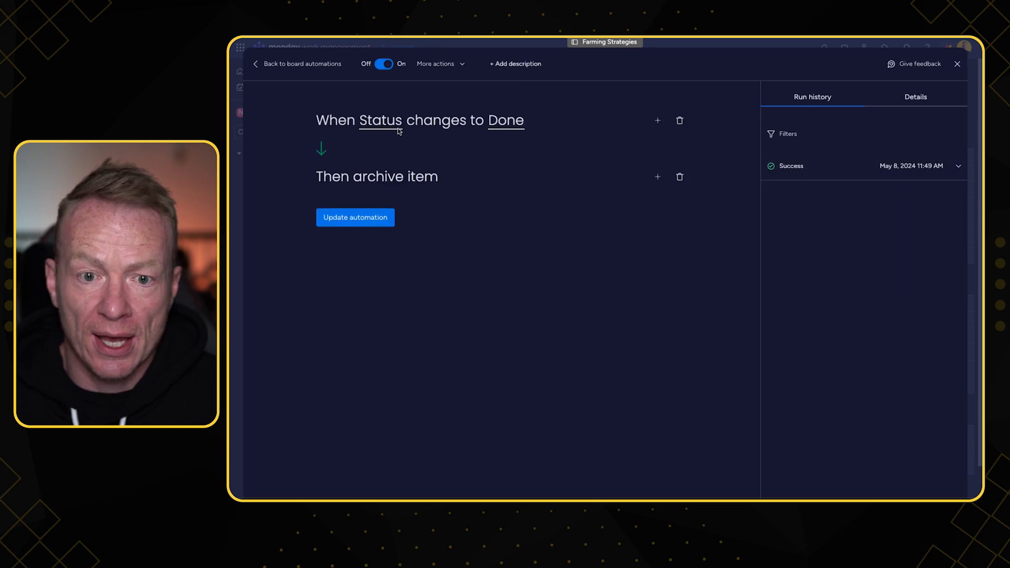
{"action": "left_click", "coordinate": [500, 125]}
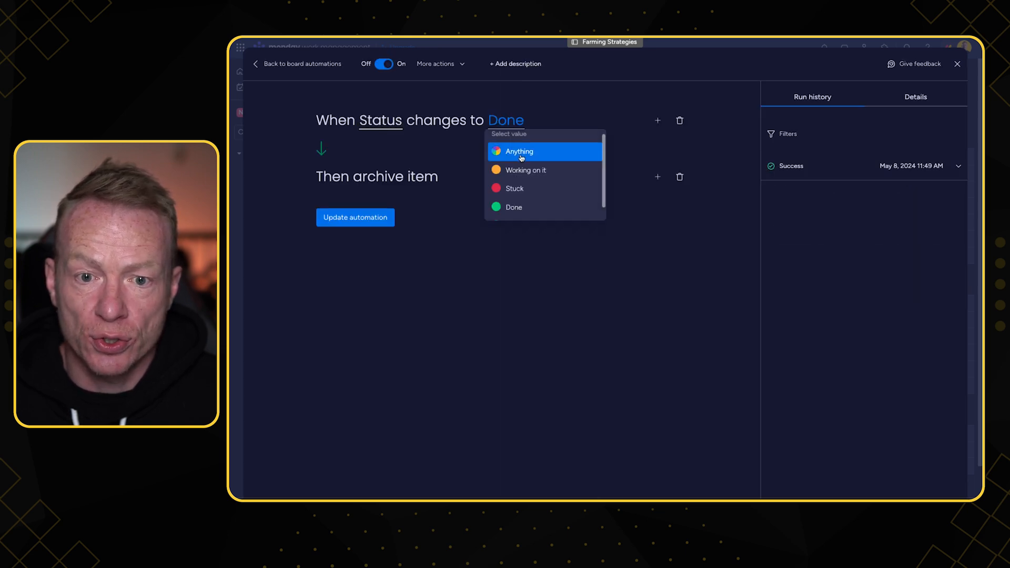
{"action": "scroll", "coordinate": [528, 190], "scroll_direction": "down", "scroll_amount": 1}
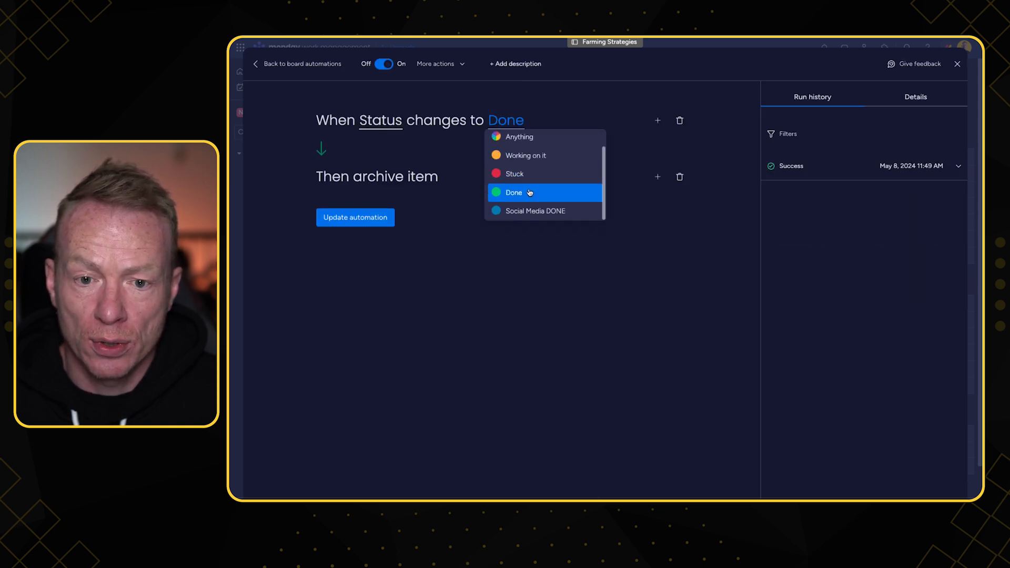
{"action": "left_click", "coordinate": [553, 212]}
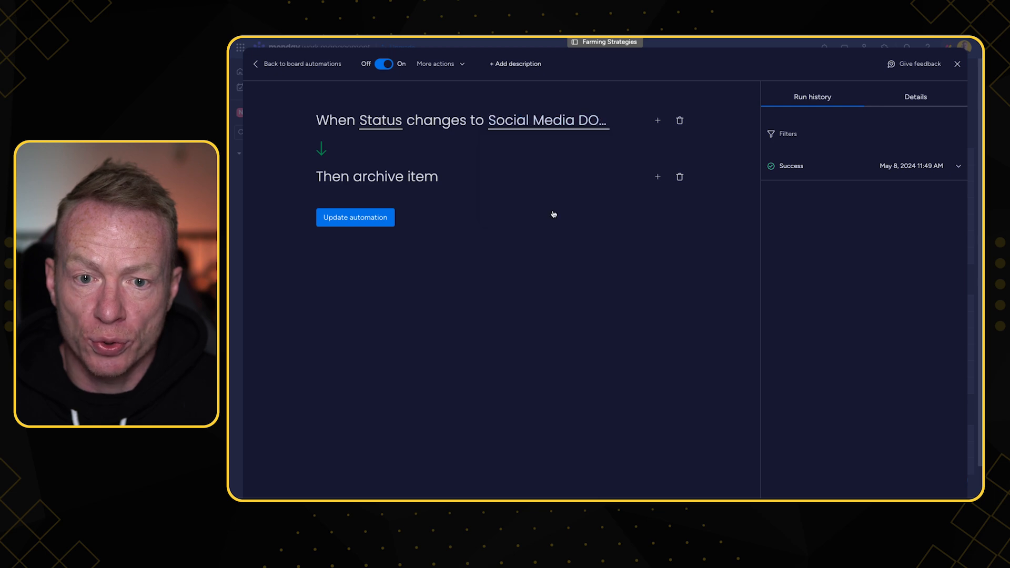
{"action": "left_click", "coordinate": [335, 221]}
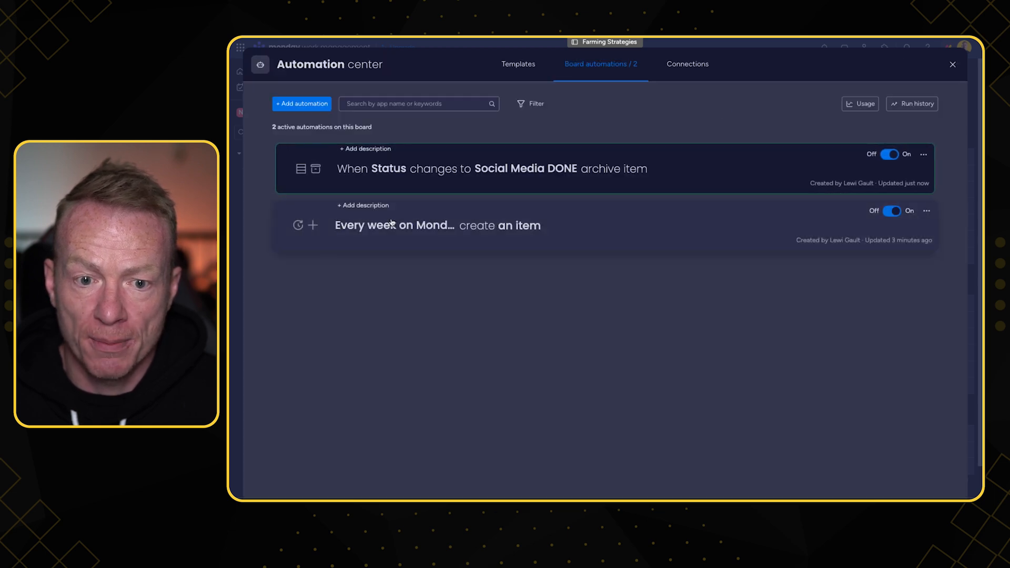
{"action": "left_click", "coordinate": [952, 64]}
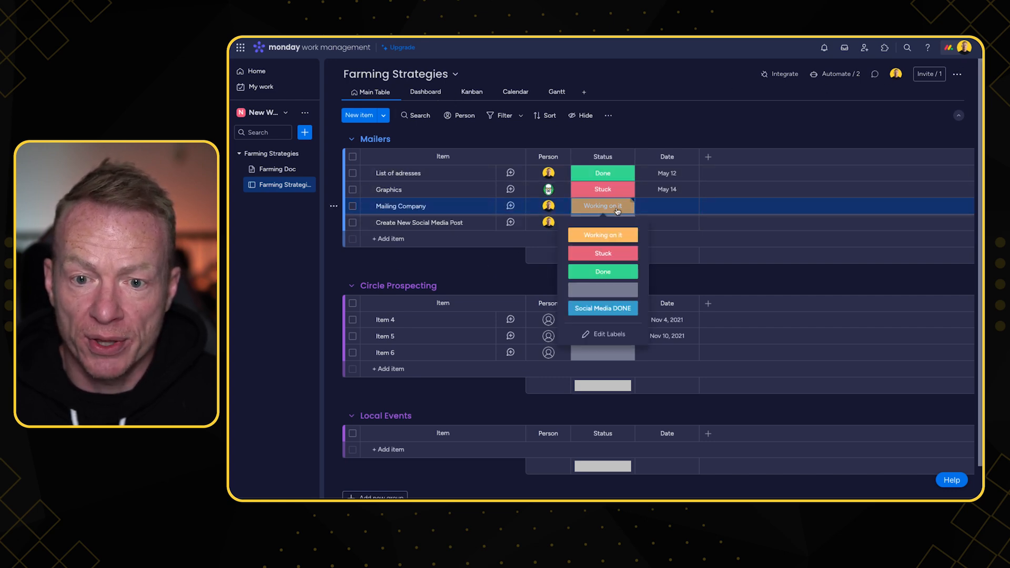
Step: Test the updated automation by setting Mailing Company to Done and Create New Social Media Post to Social Media DONE
{"action": "left_click", "coordinate": [606, 271]}
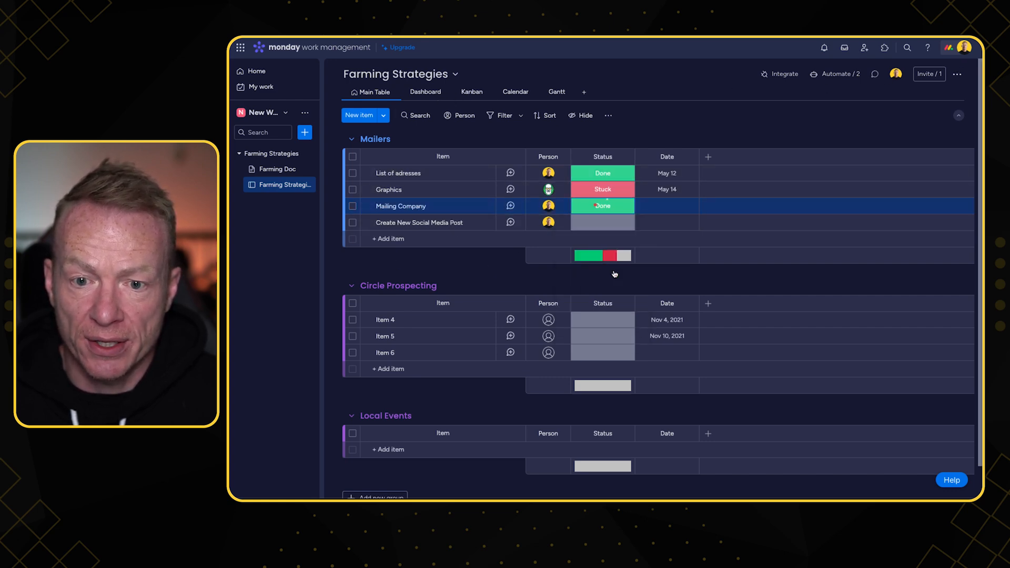
{"action": "left_click", "coordinate": [594, 225]}
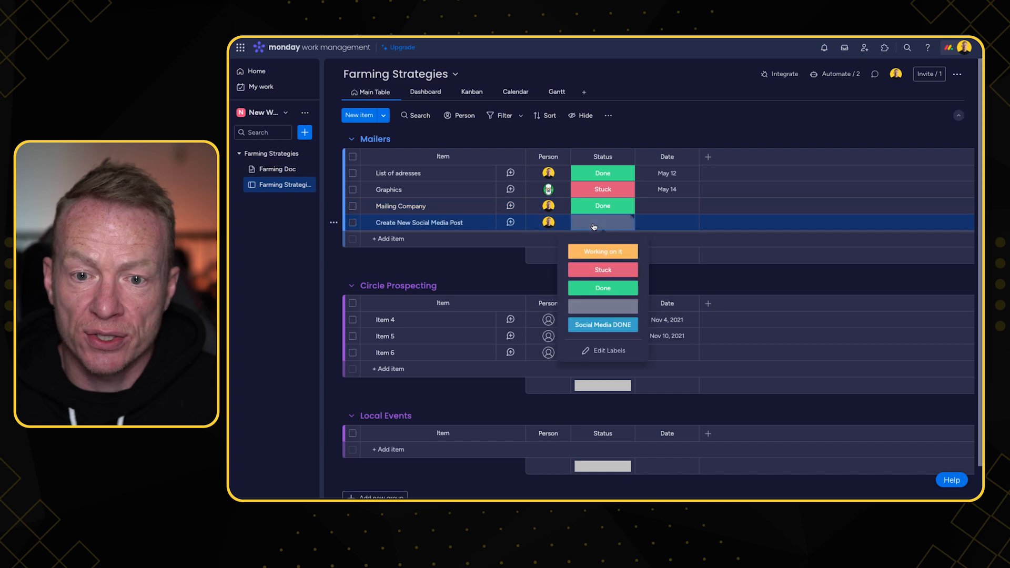
{"action": "left_click", "coordinate": [603, 325]}
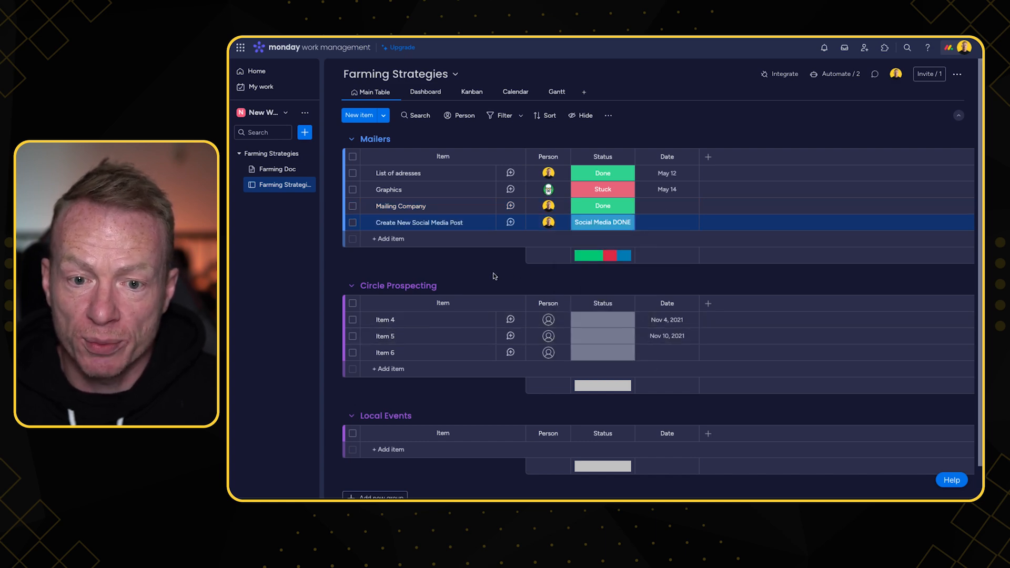